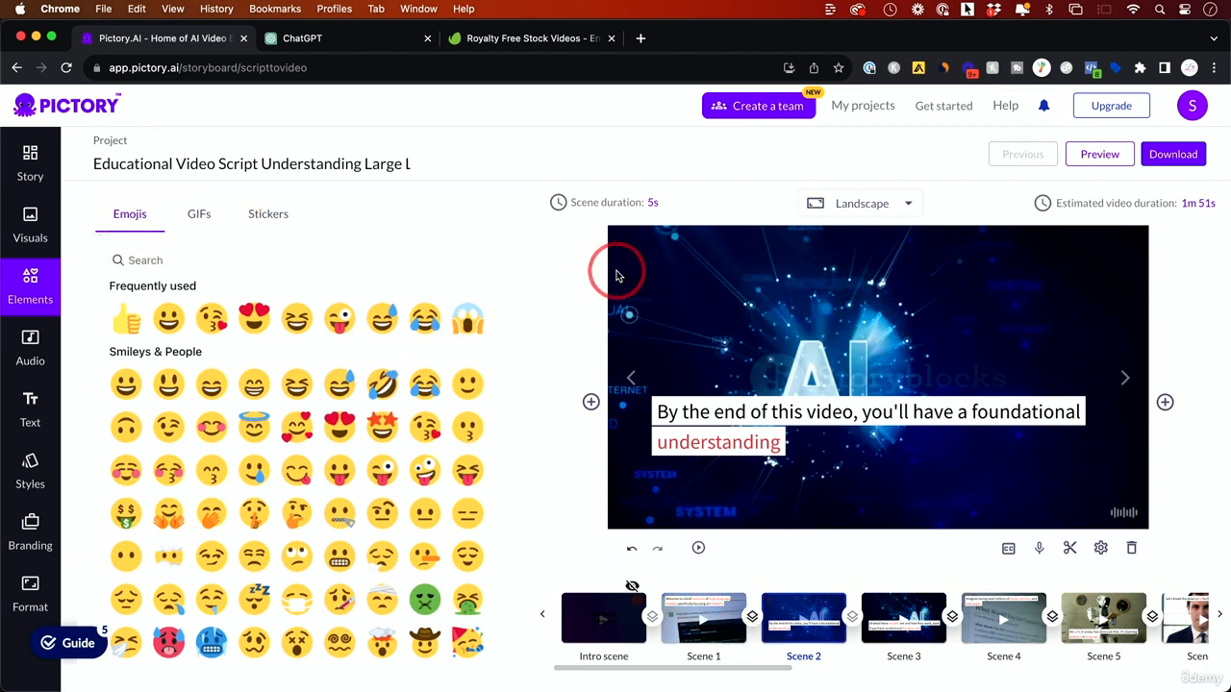
Step: Add the frequently used heart-eyes emoji to Scene 1
click(30, 280)
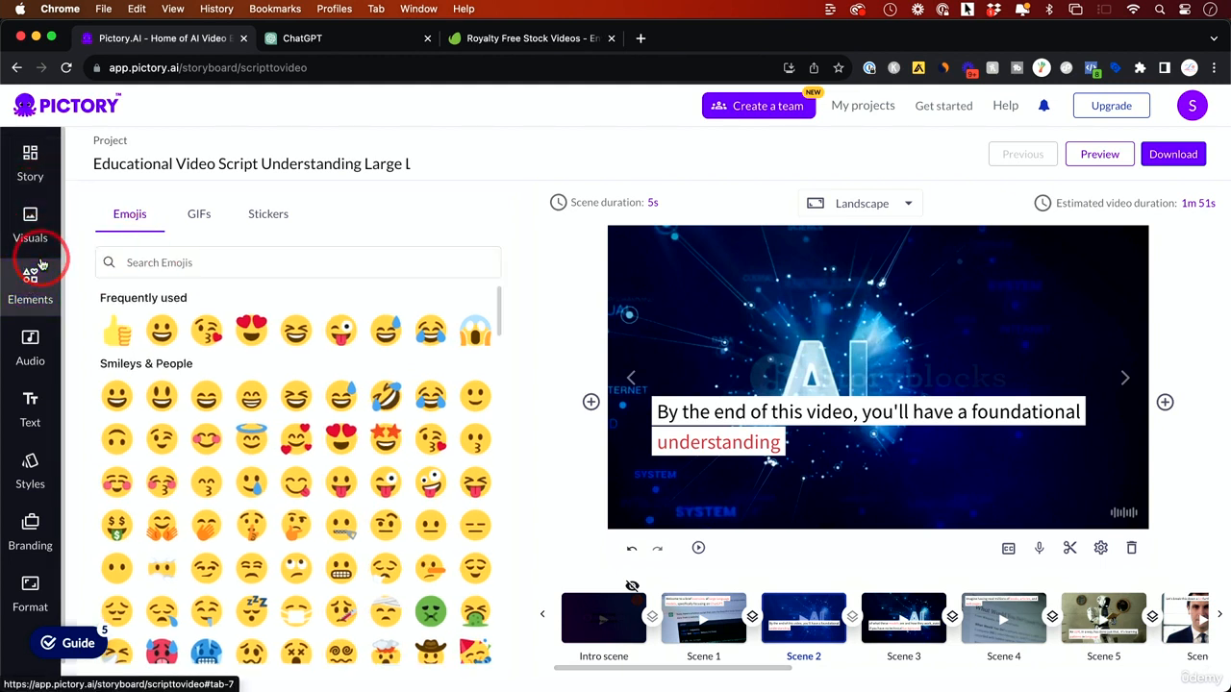
click(48, 271)
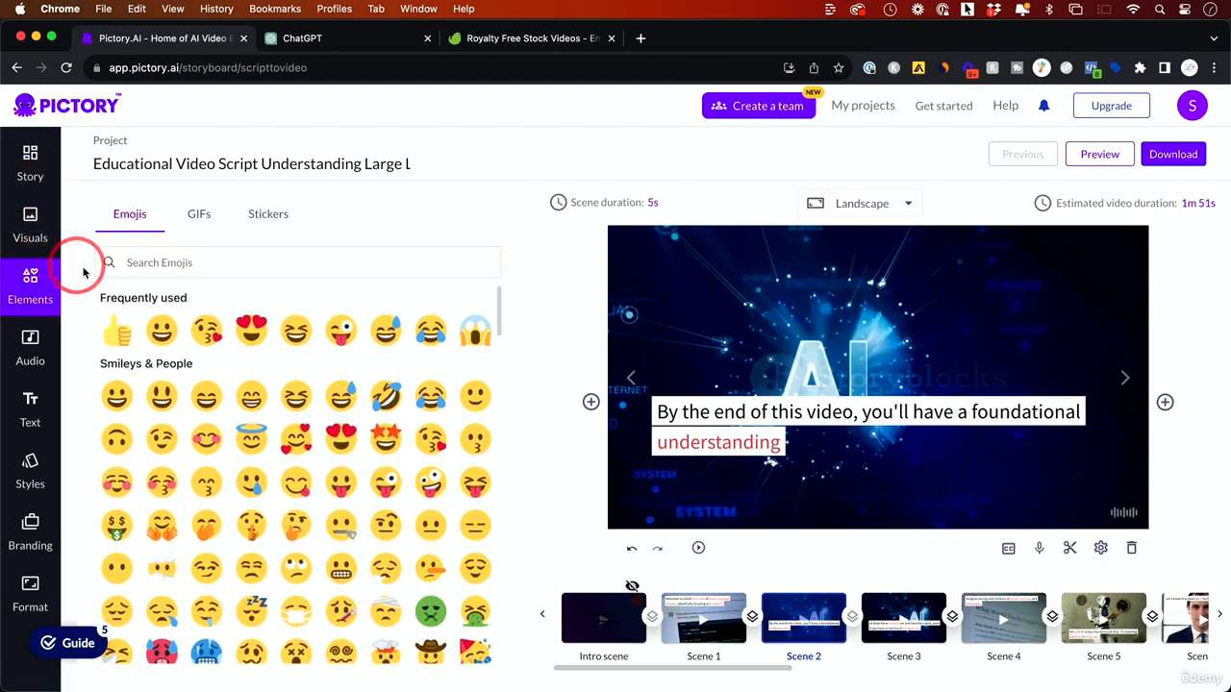
click(253, 336)
drag(253, 338, 717, 613)
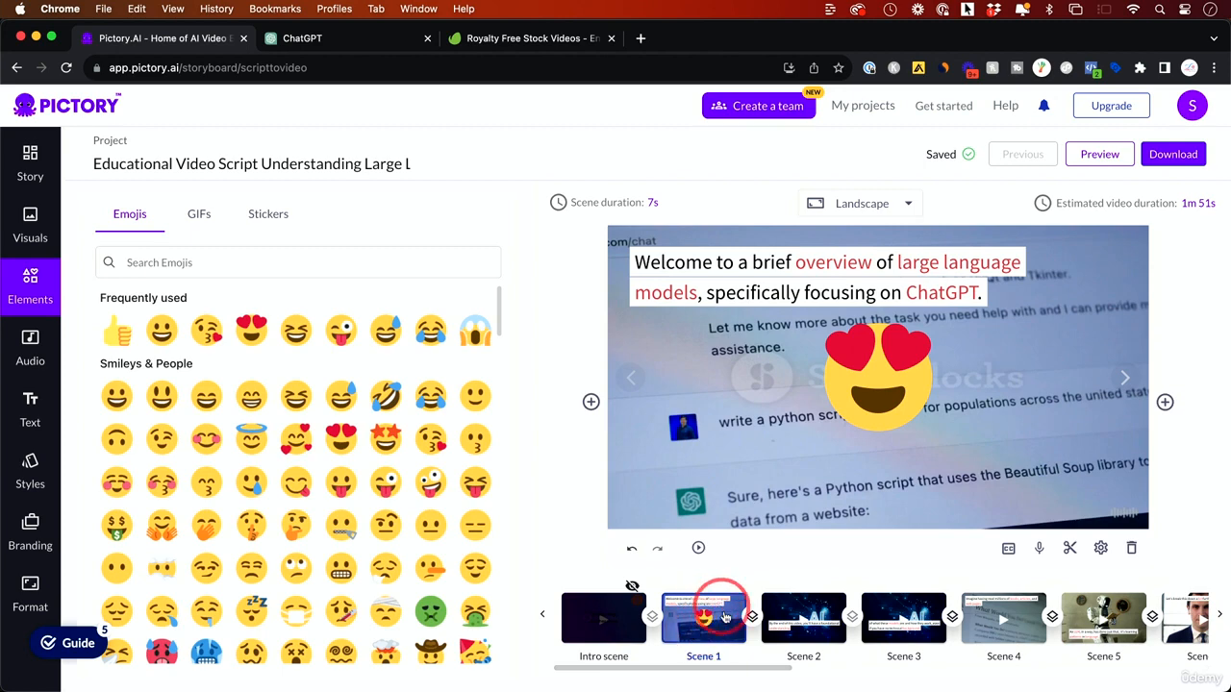
Step: Compare Scene 2 with Scene 1 and move Scene 1's heart-eyes emoji to the lower-left part of the frame
click(803, 613)
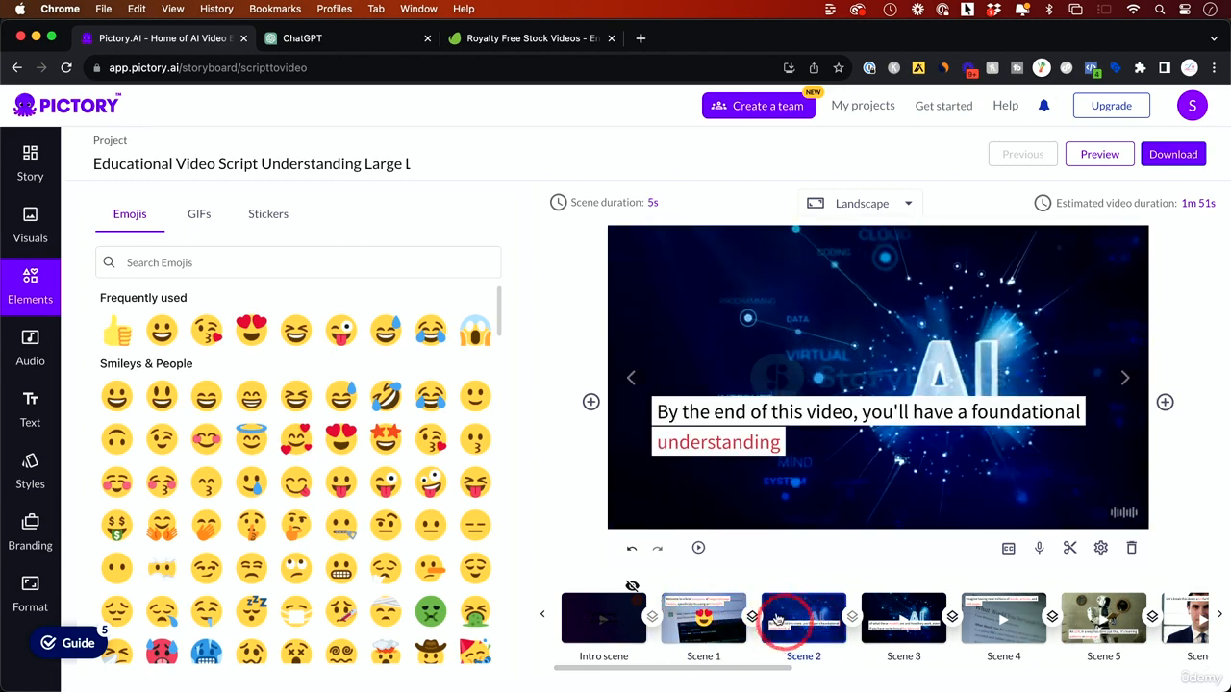
click(701, 611)
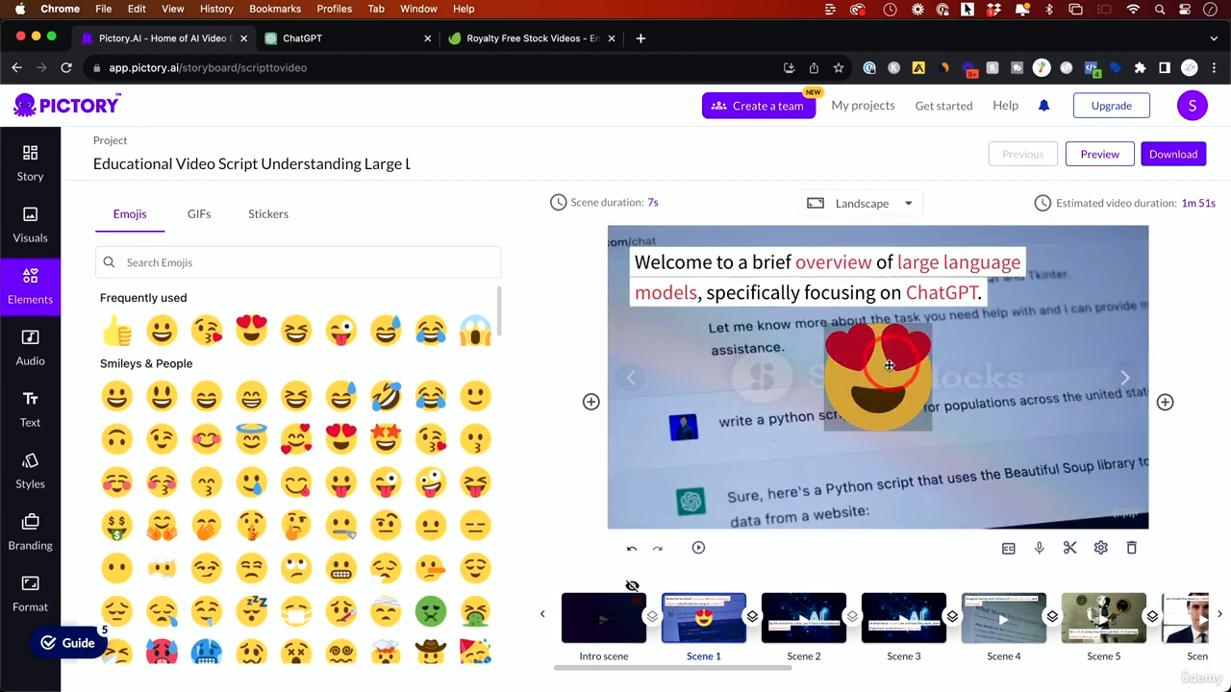
drag(890, 365, 732, 420)
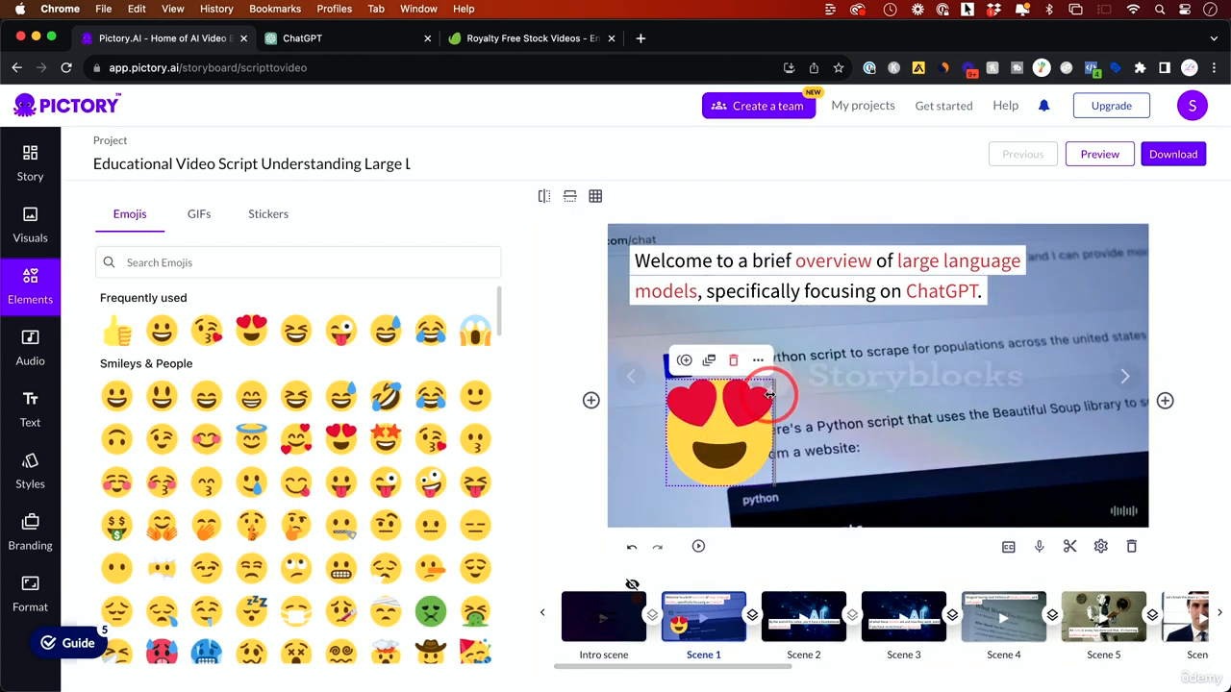
Step: Place a duplicate of the heart-eyes emoji on the right side of the Scene 1 frame and delete that copy
click(710, 364)
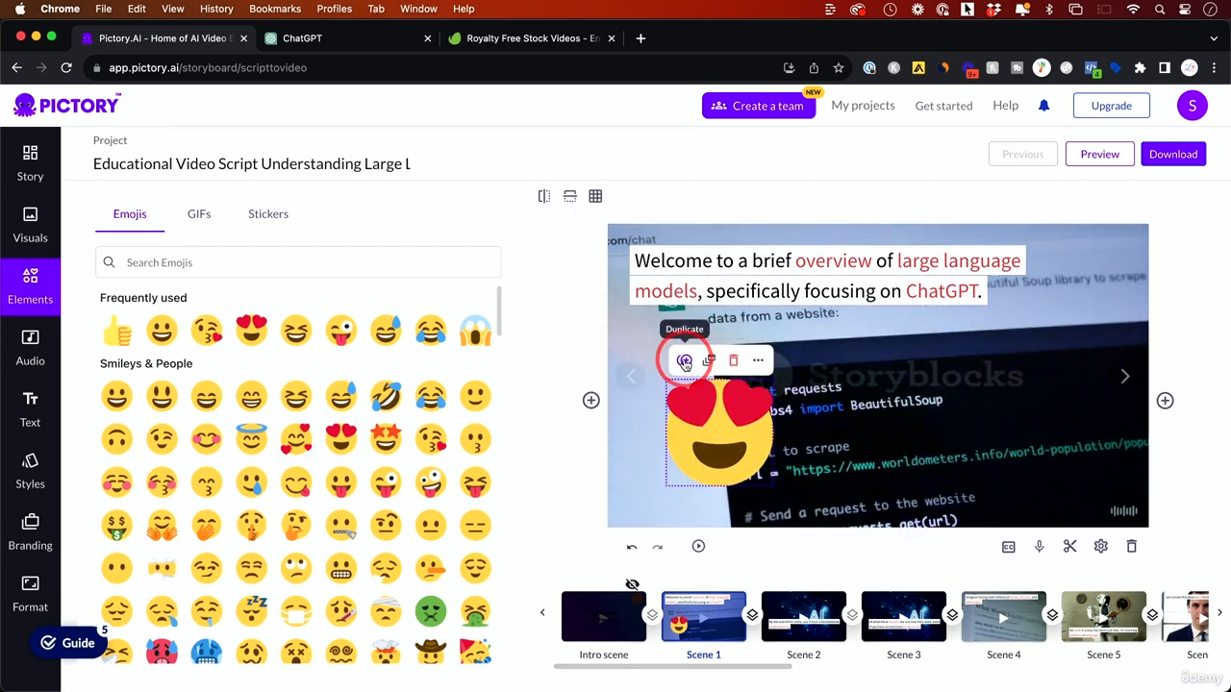
click(684, 363)
drag(722, 408, 1068, 327)
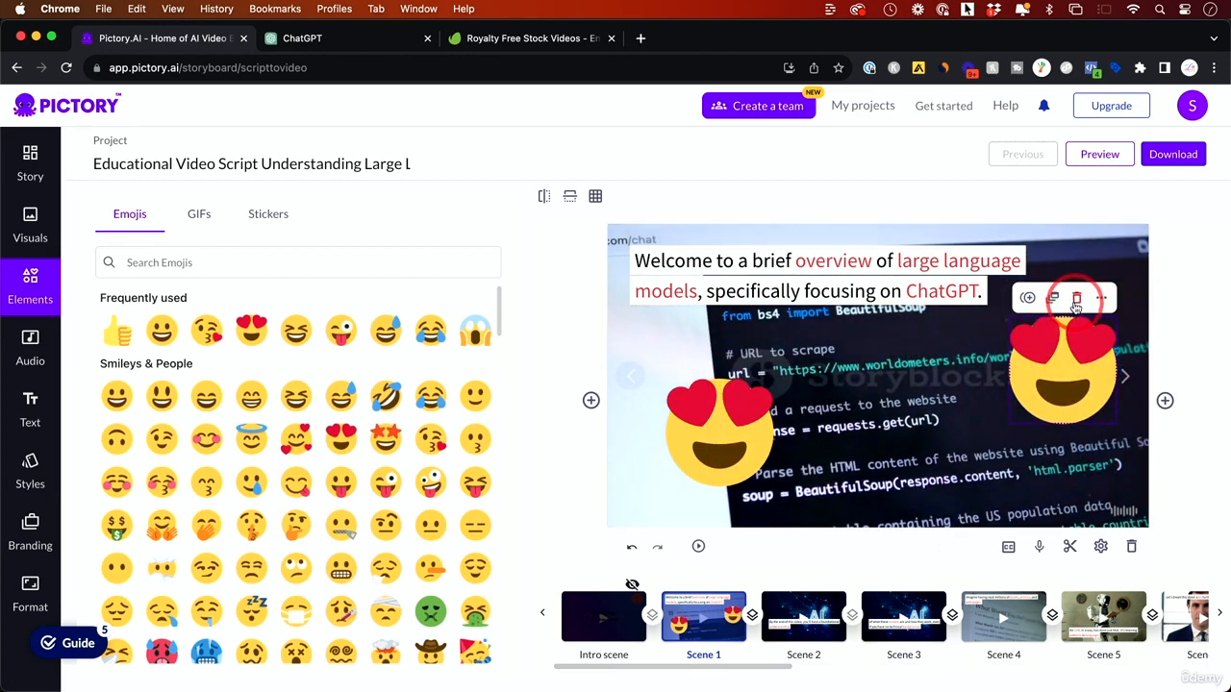
click(1076, 298)
Step: Shrink the heart-eyes emoji in Scene 1 and position it near the frame's lower-left corner
click(704, 432)
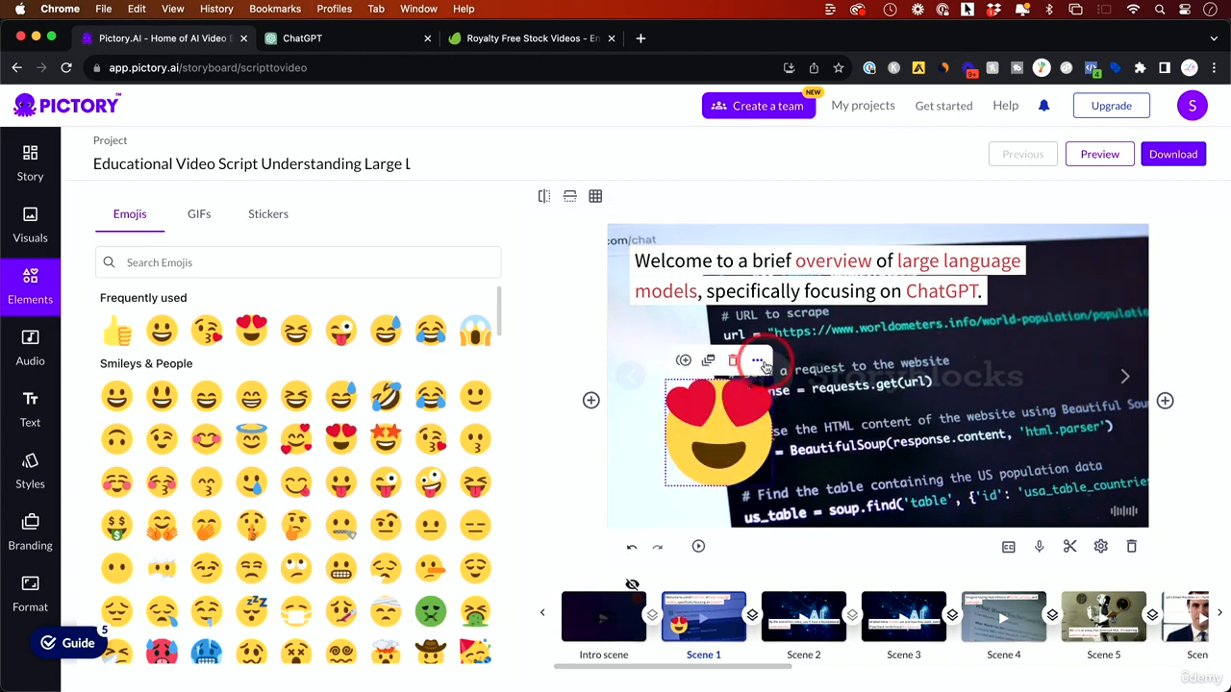
drag(773, 488, 744, 480)
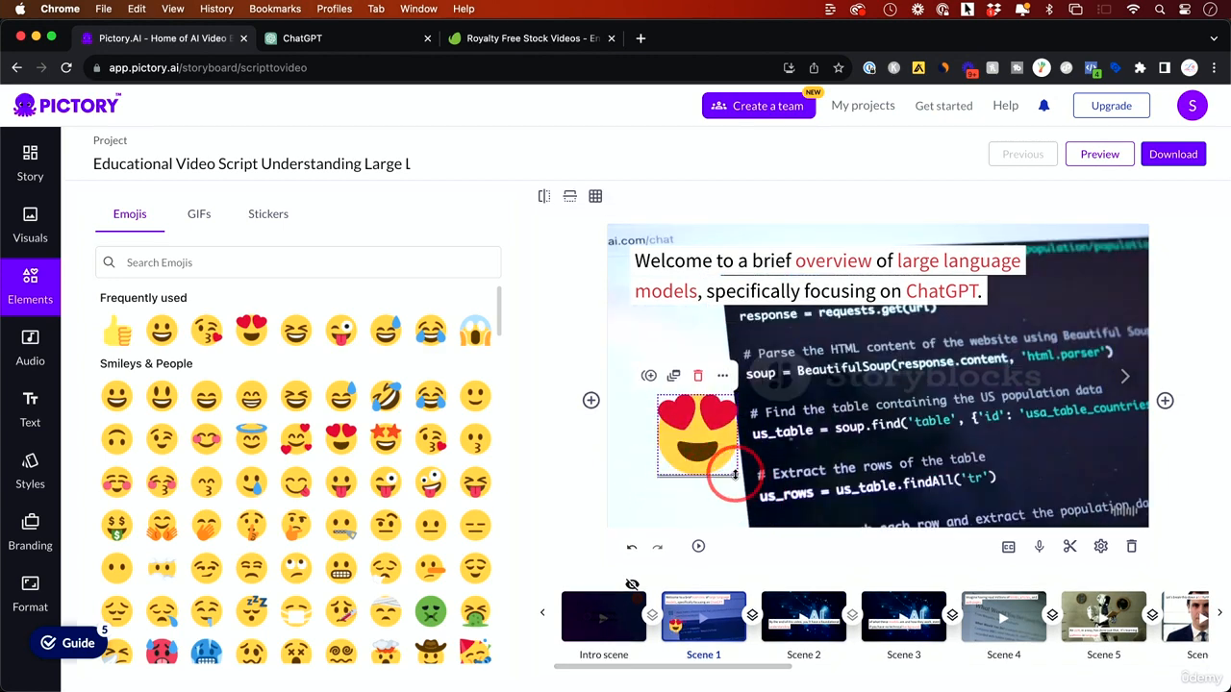
drag(739, 478, 660, 473)
click(558, 462)
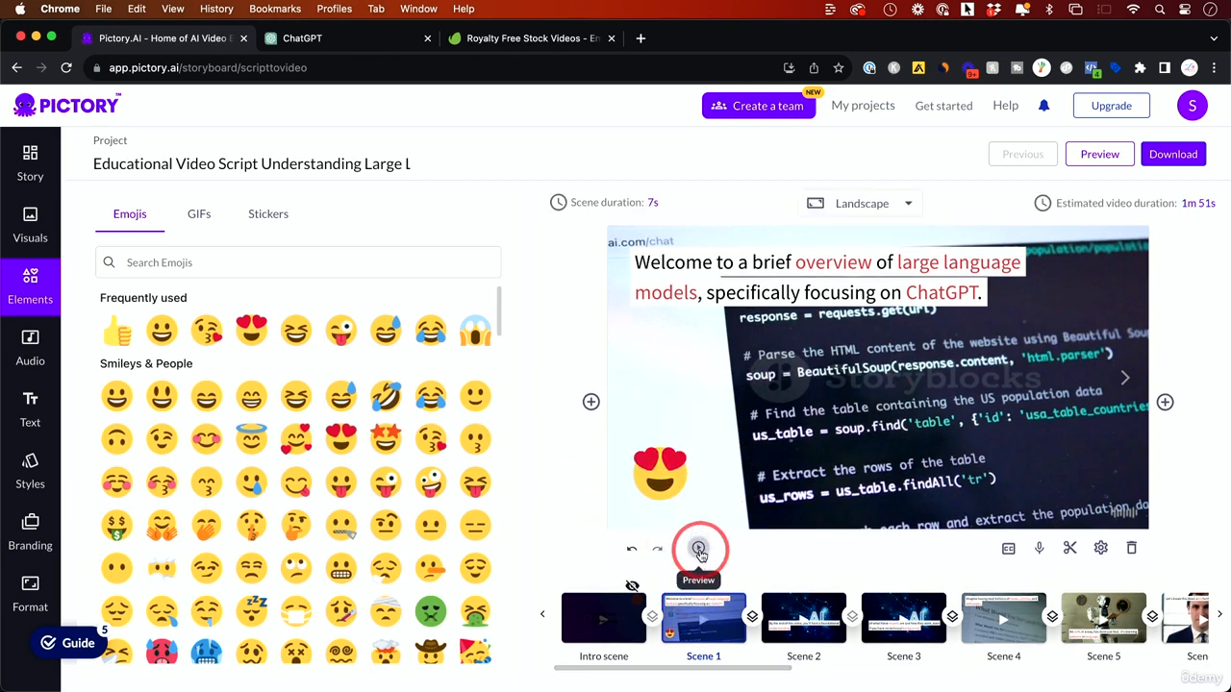
Step: Preview Scene 1 with its emoji and browse the emoji library down to the Objects category
click(798, 389)
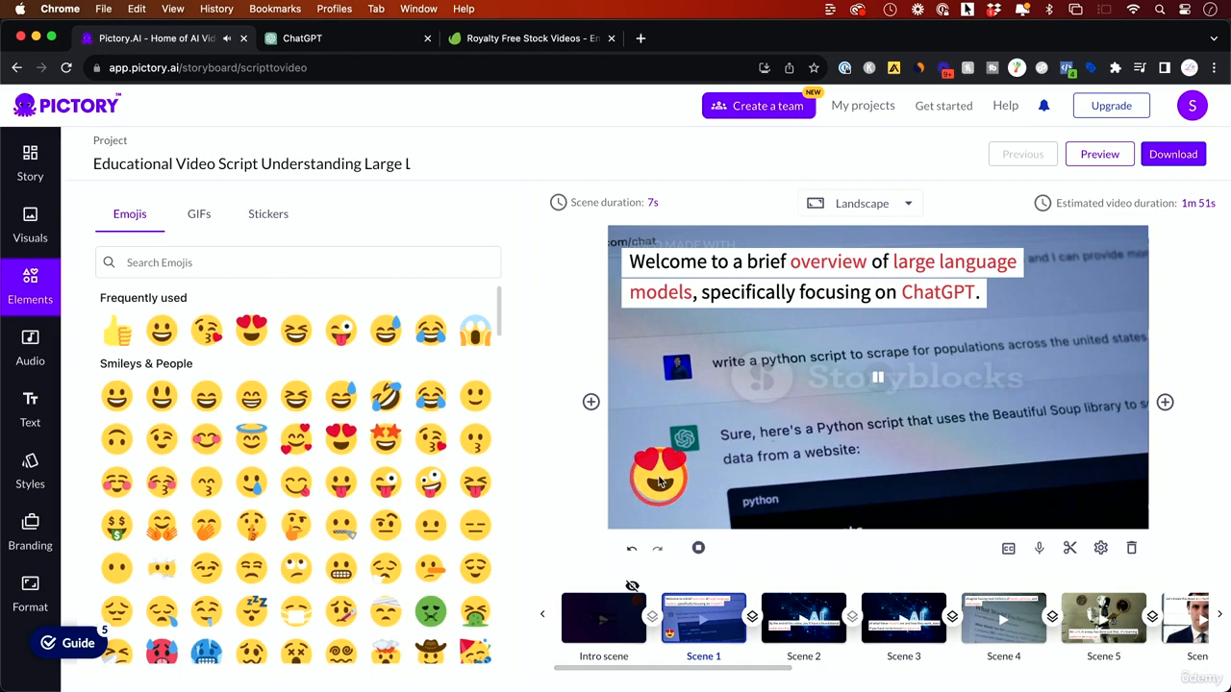
click(698, 548)
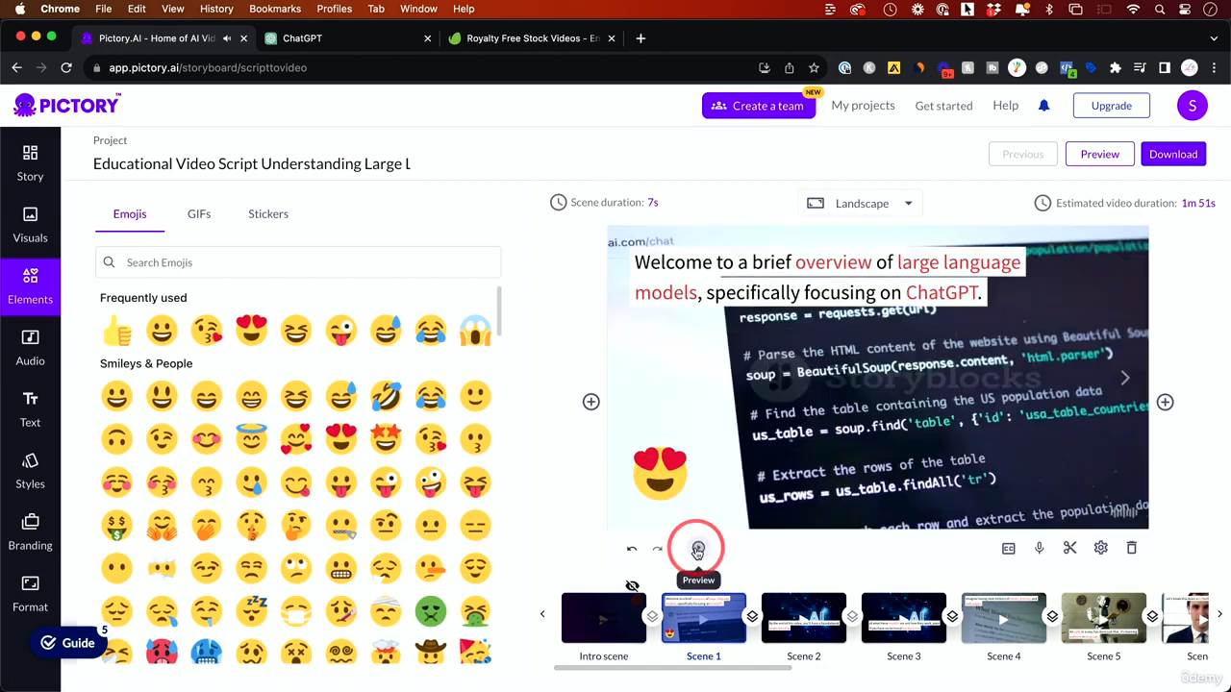
scroll(391, 510, down, 3)
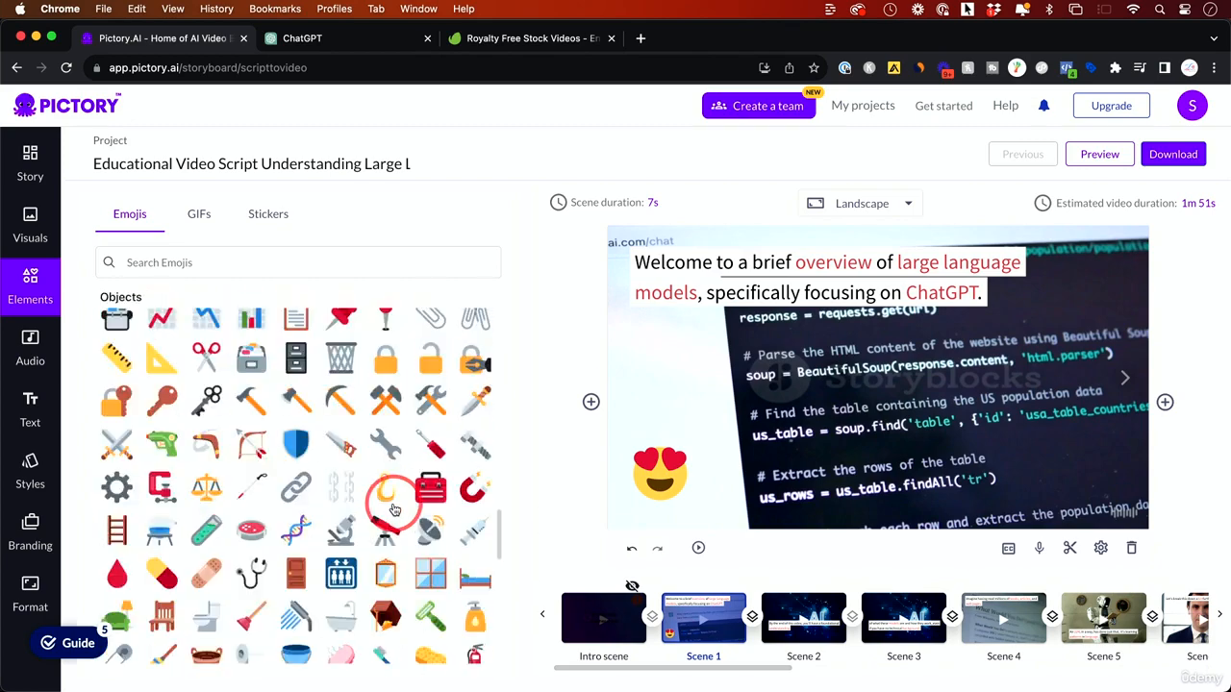
Step: Add the smiling golden dog GIF to Scene 1, slightly enlarged and placed in the frame's lower-left corner
click(199, 215)
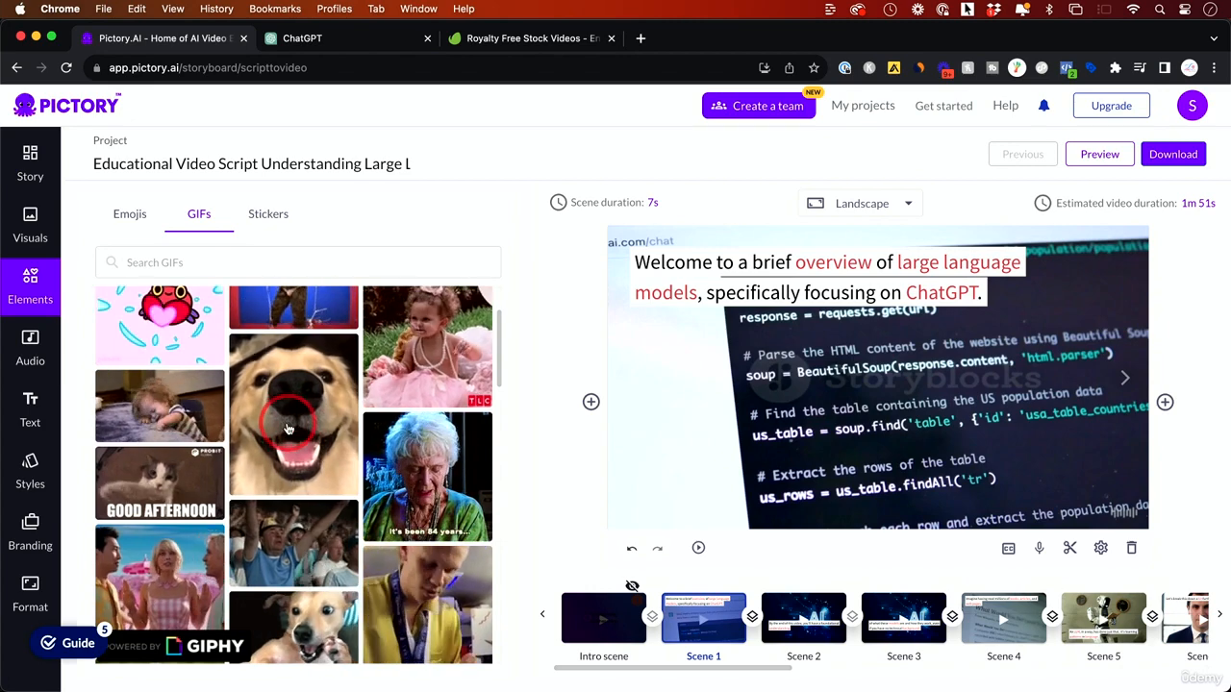
click(288, 429)
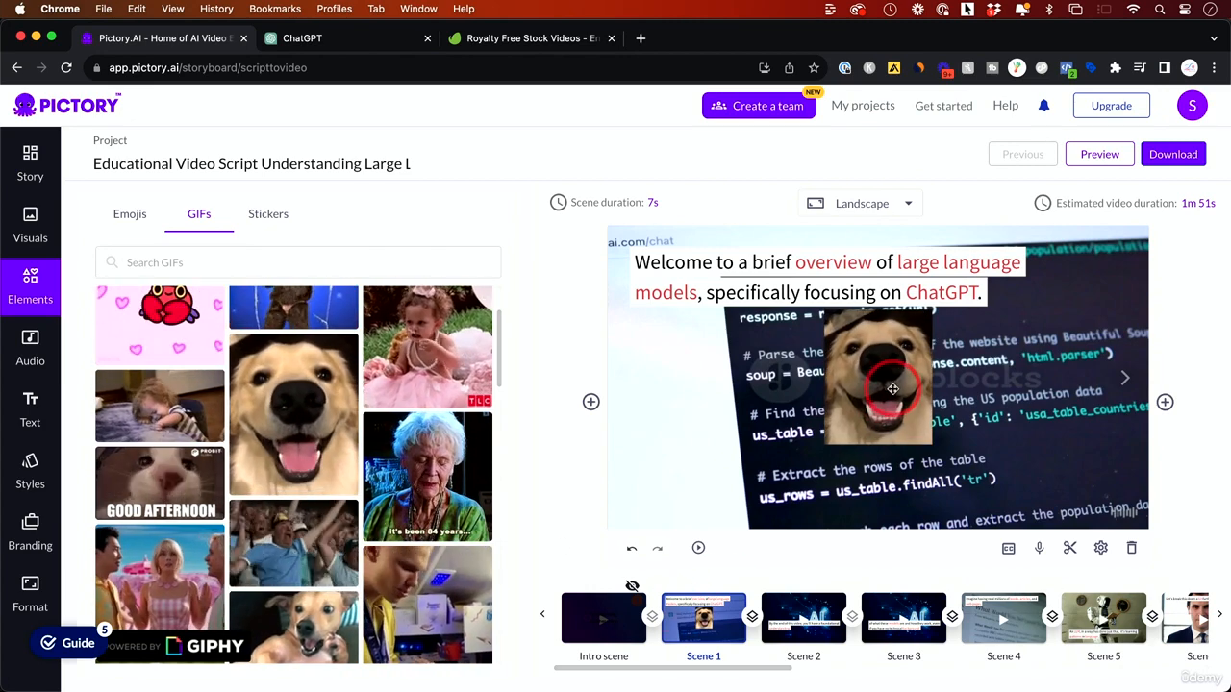
drag(892, 389, 685, 461)
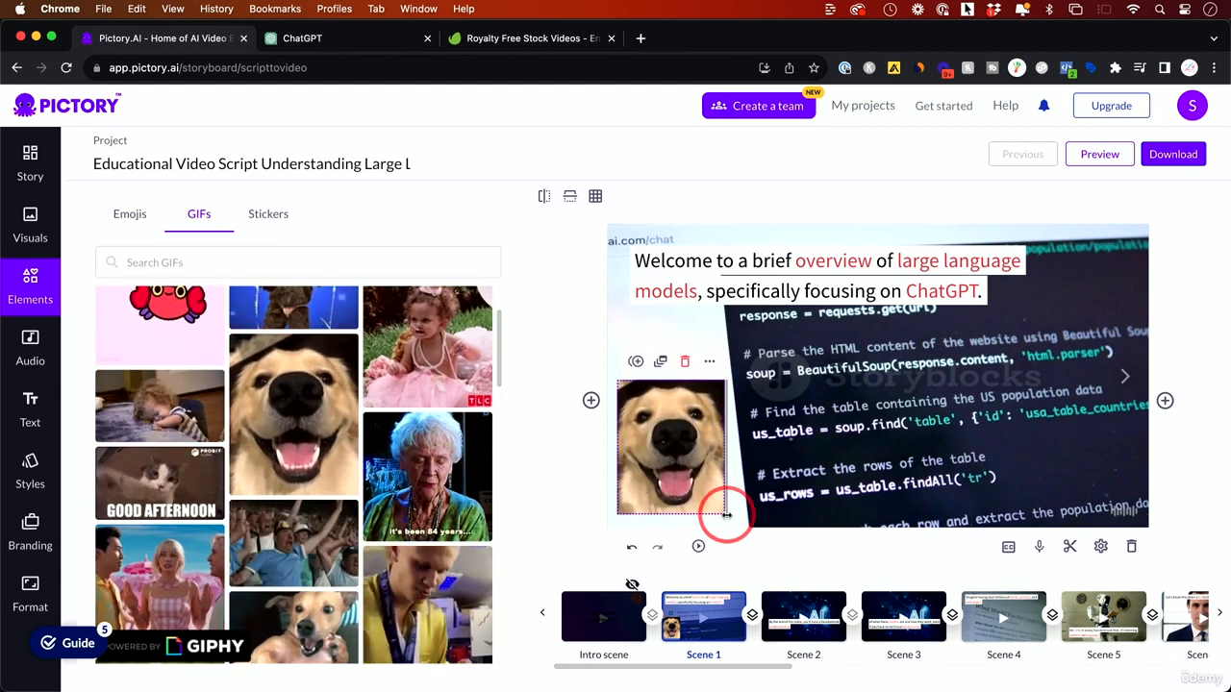
mouse_move(720, 510)
mouse_down()
mouse_move(681, 471)
mouse_move(759, 525)
mouse_move(732, 525)
mouse_up()
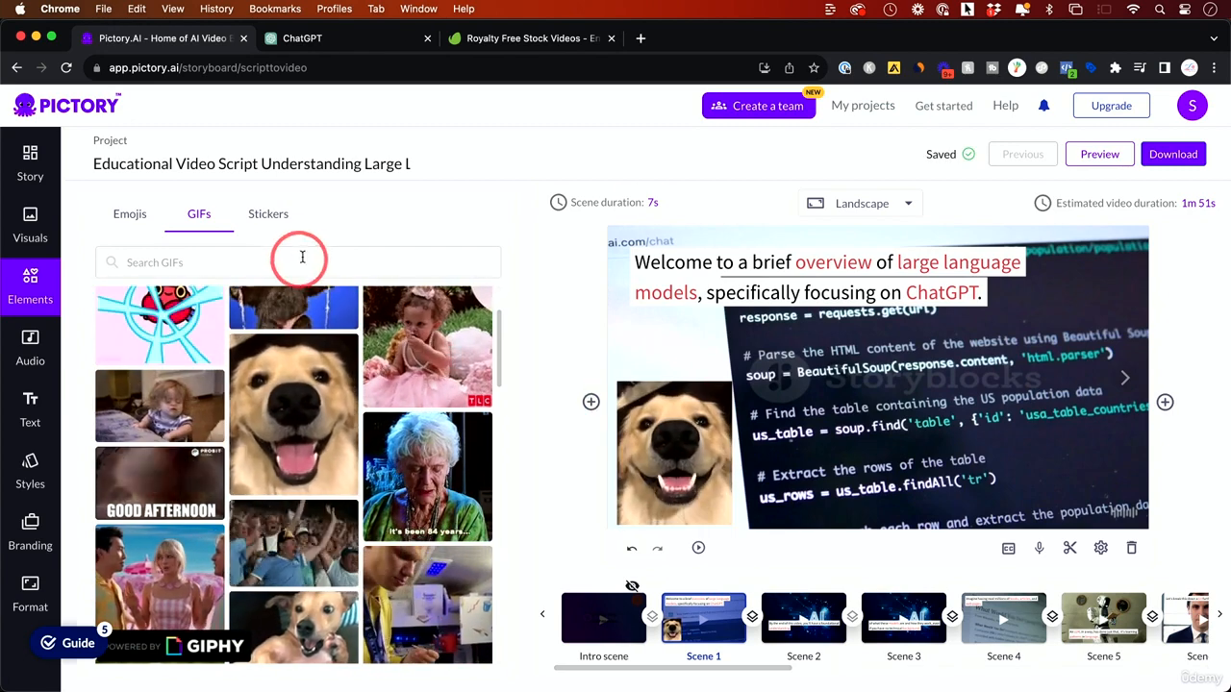
Step: Add the blue "Yes!" speech-bubble sticker to Scene 2 and place it in the upper-right part of the frame
click(275, 221)
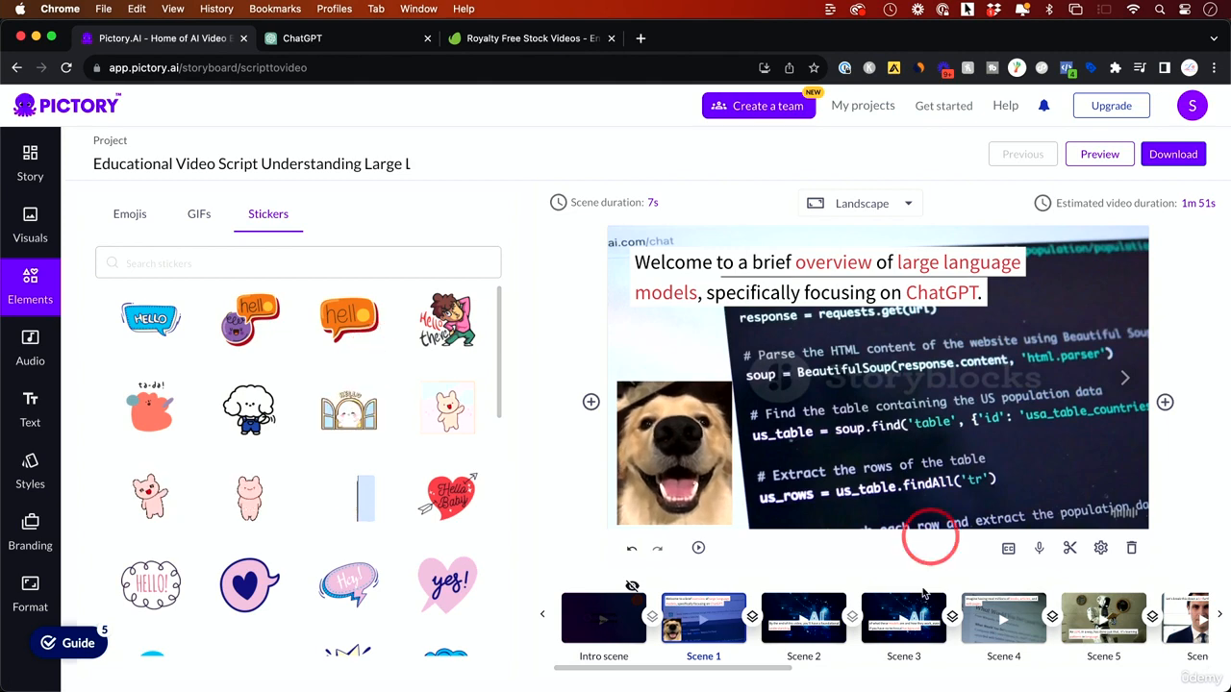
click(803, 615)
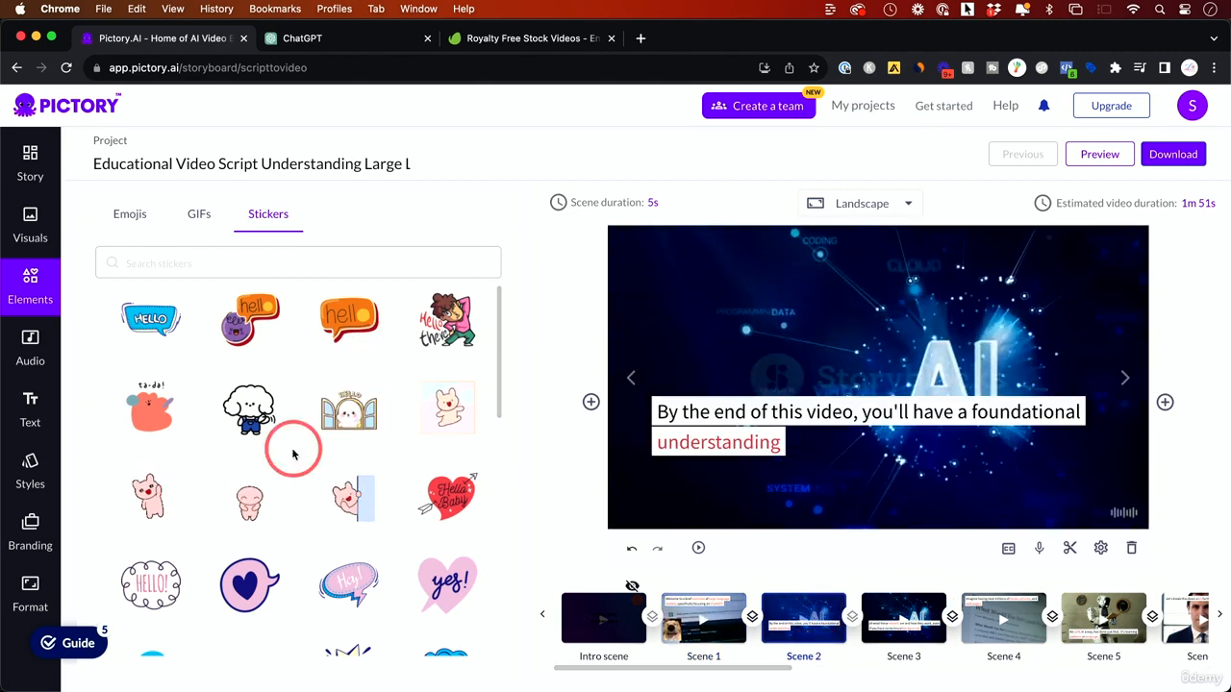
scroll(293, 454, down, 5)
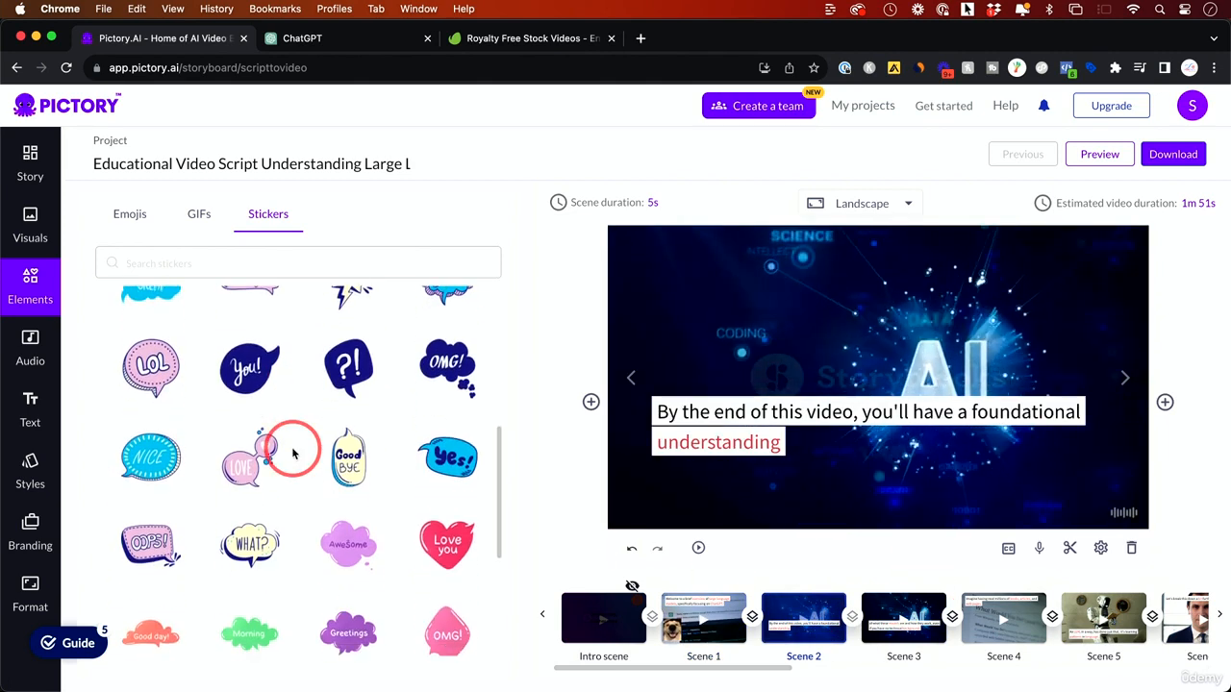
click(472, 462)
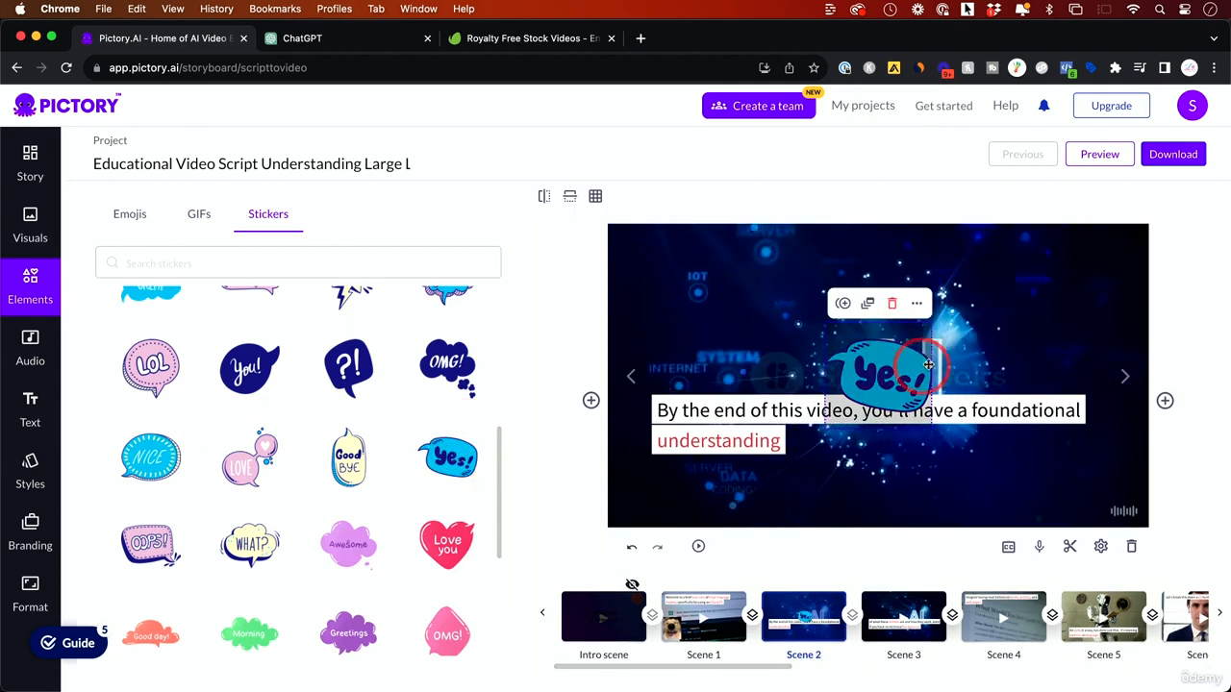
drag(928, 363, 1031, 306)
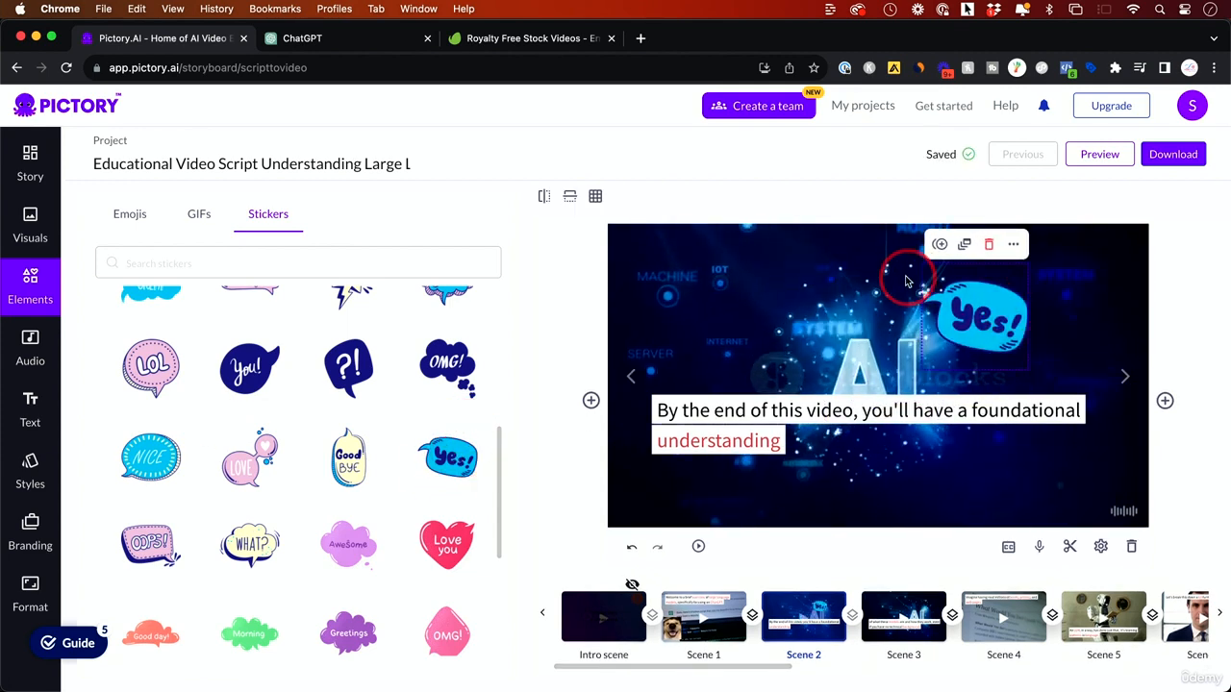
click(906, 281)
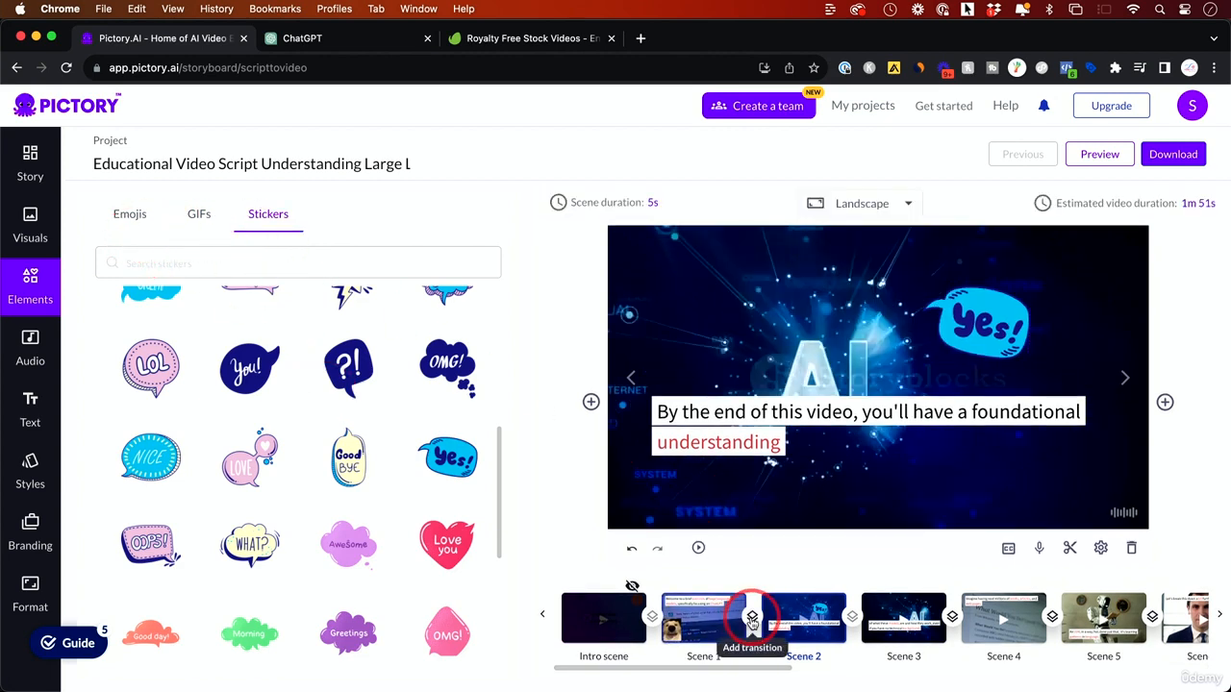
Step: Apply the Smooth Left transition between Scene 1 and Scene 2
click(747, 625)
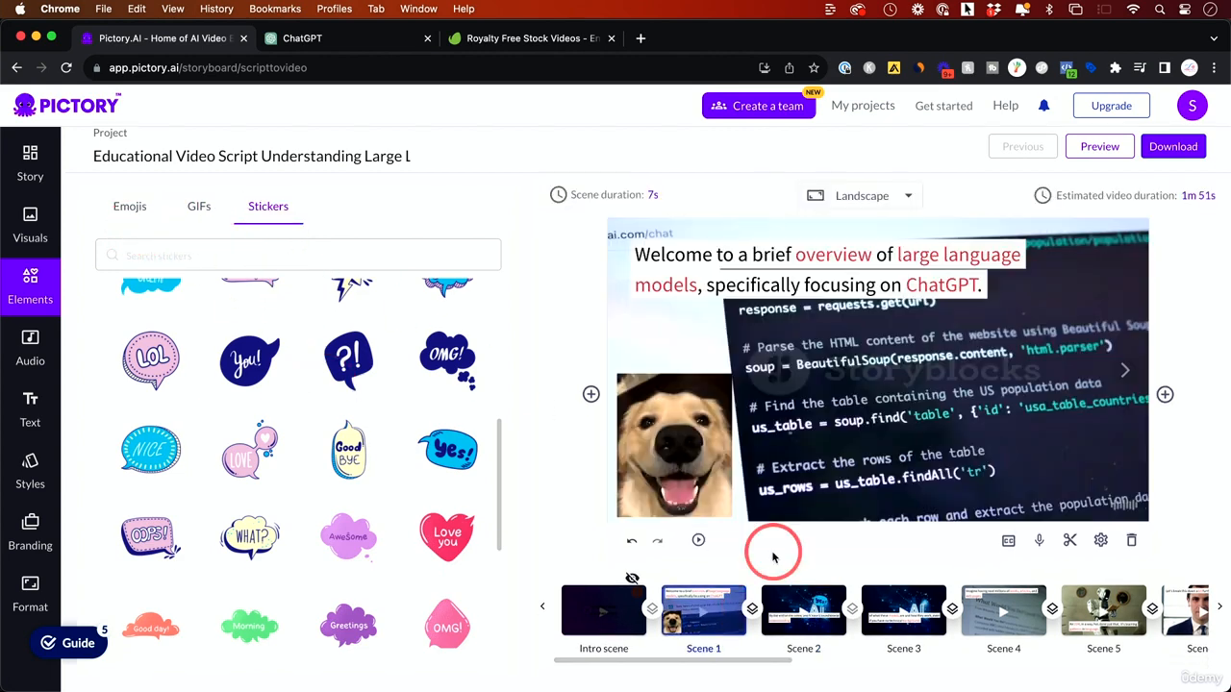
click(753, 610)
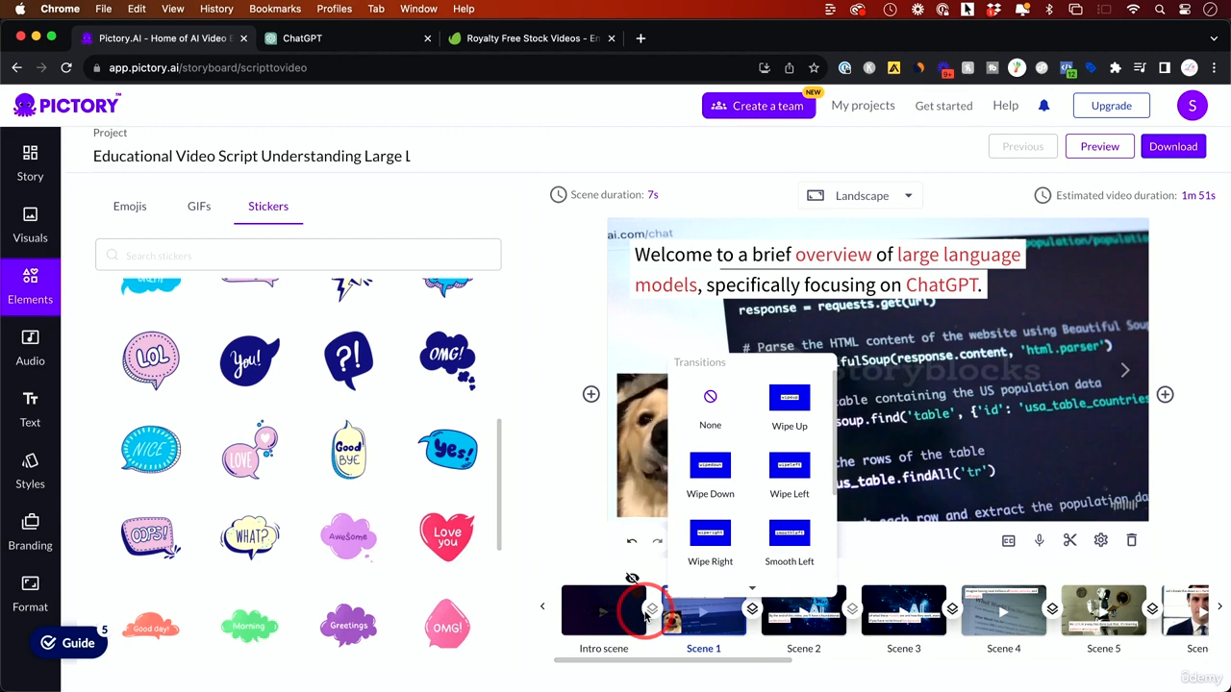
scroll(748, 450, down, 3)
scroll(750, 454, up, 1)
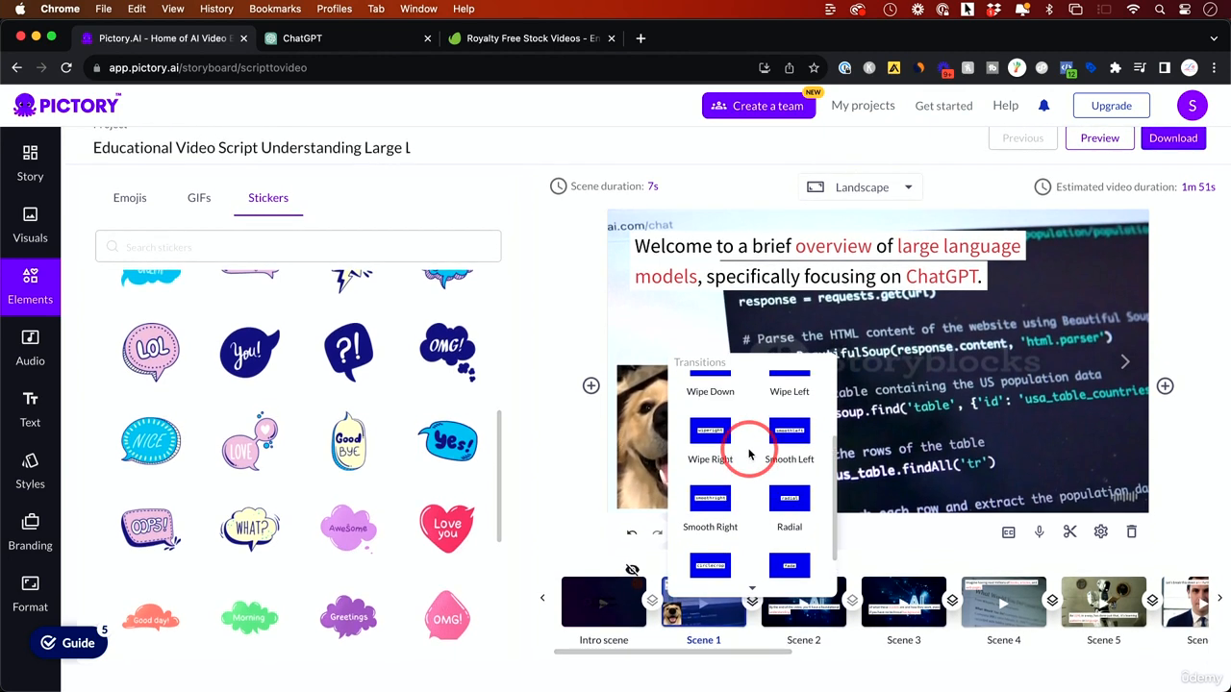
scroll(750, 454, up, 3)
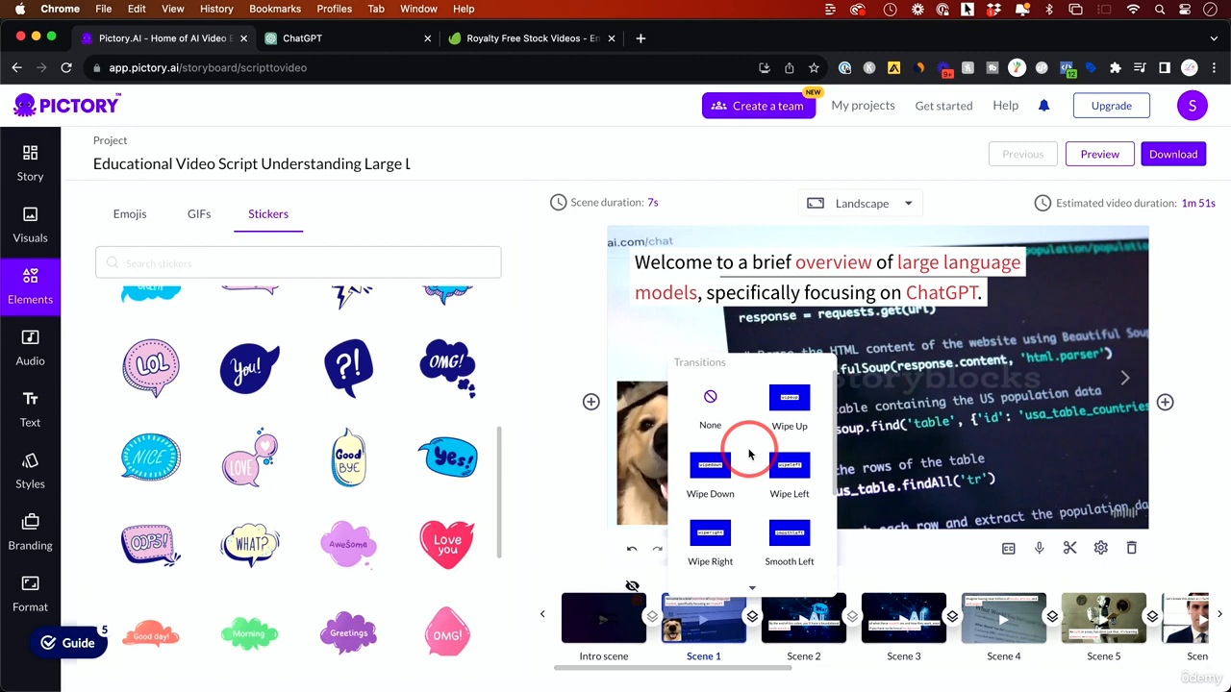
scroll(750, 454, down, 2)
scroll(750, 454, up, 3)
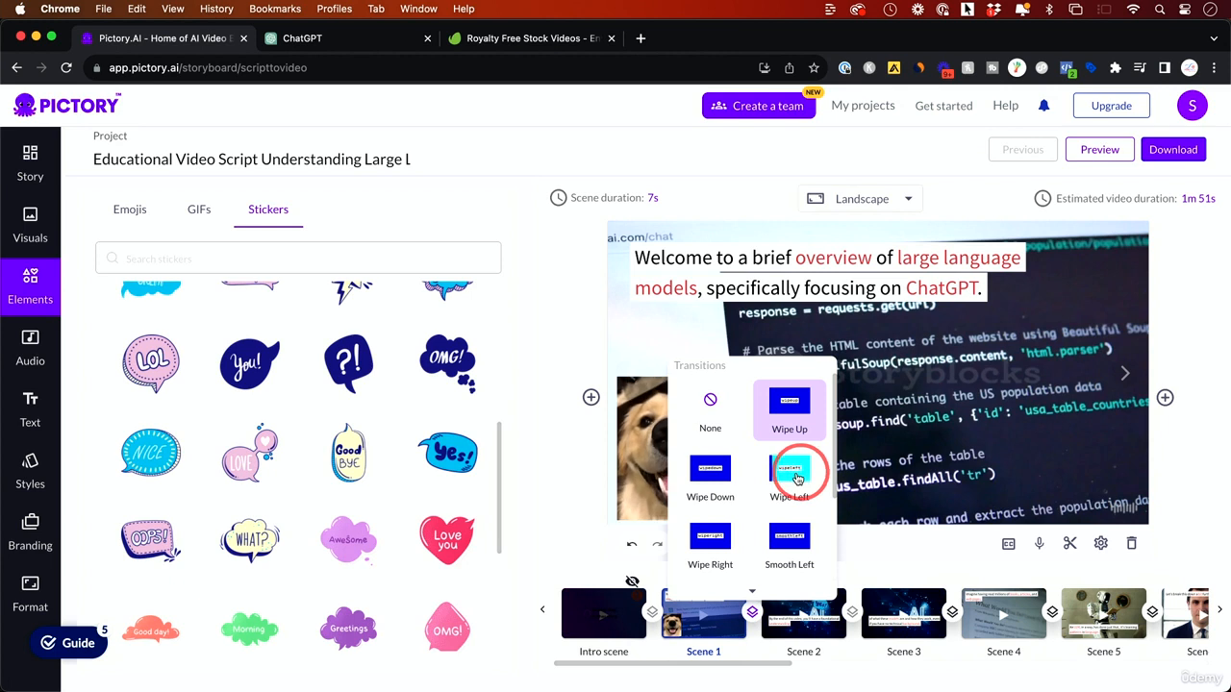
click(794, 542)
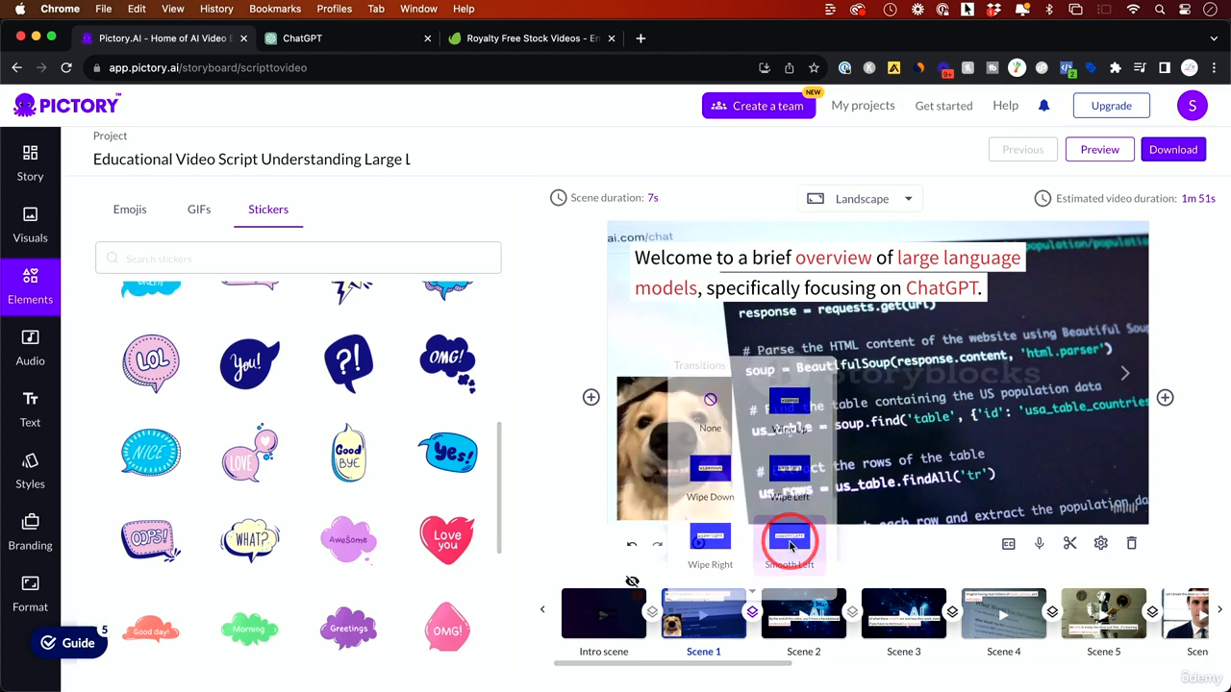
Step: Apply the Radial transition between Scene 3 and Scene 4
click(803, 614)
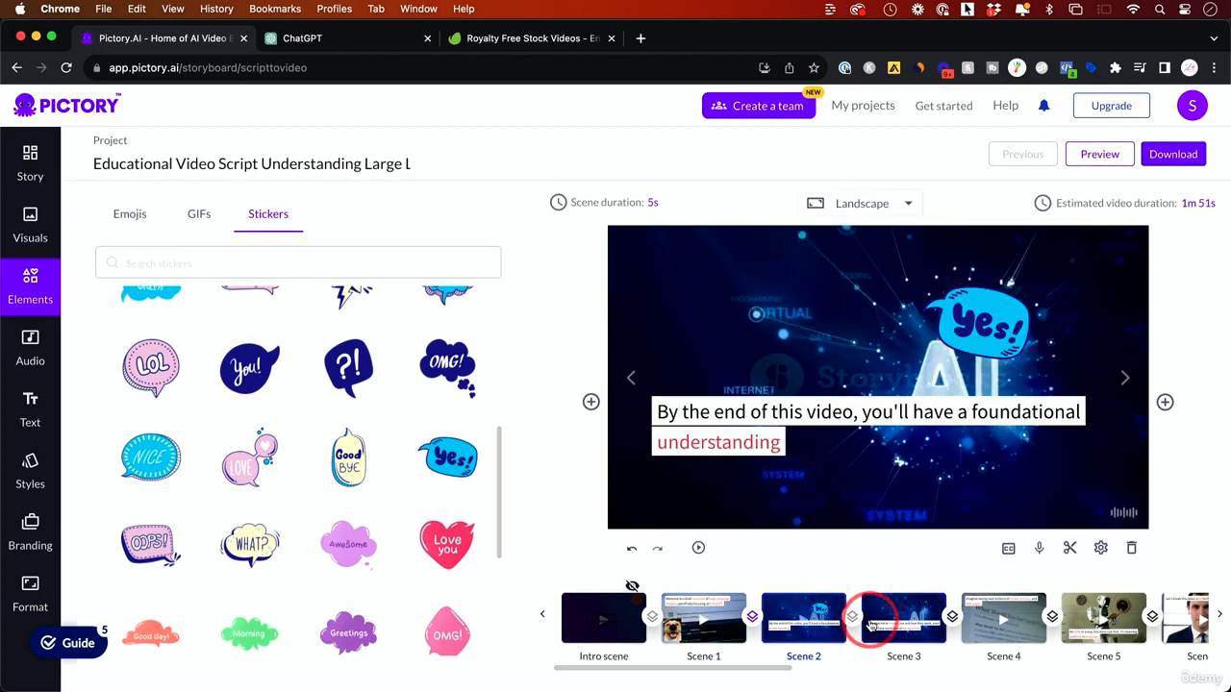
click(952, 617)
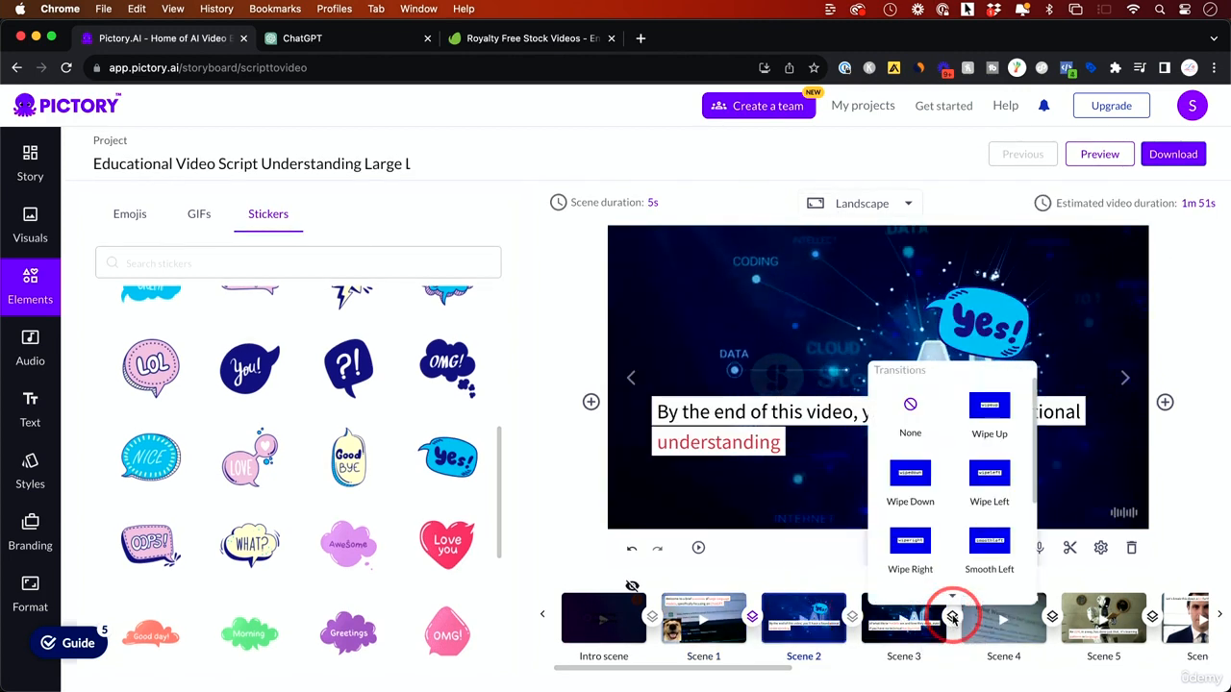
scroll(948, 522, down, 2)
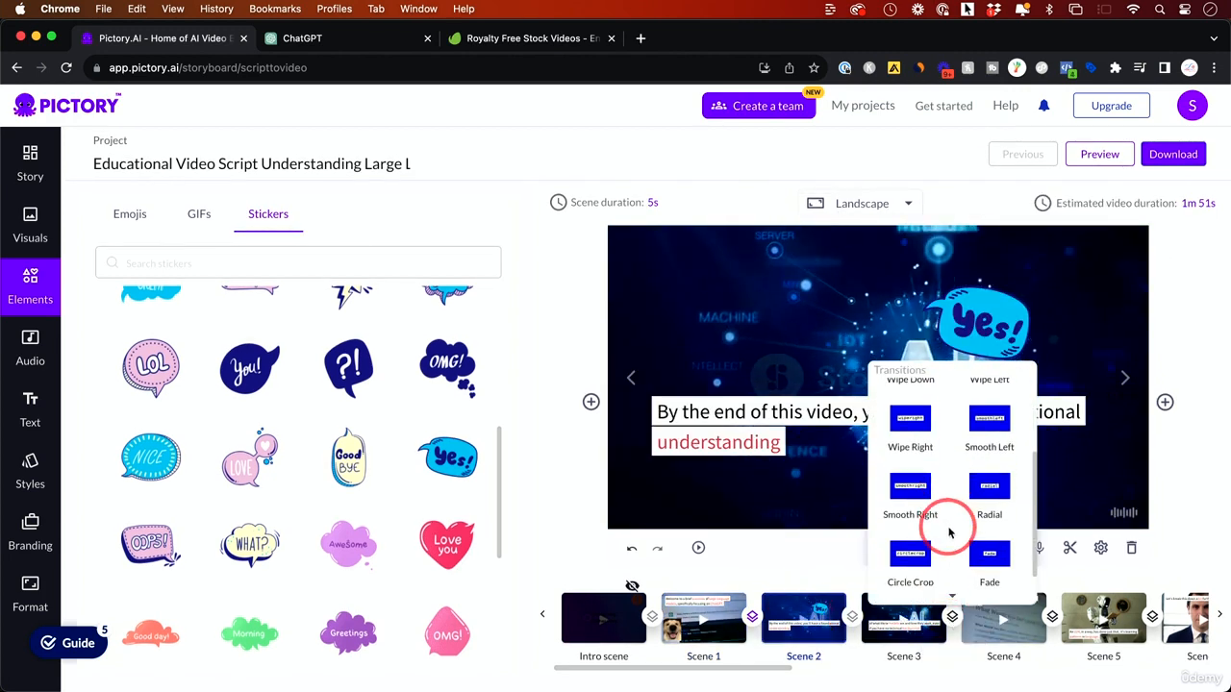
scroll(941, 539, up, 2)
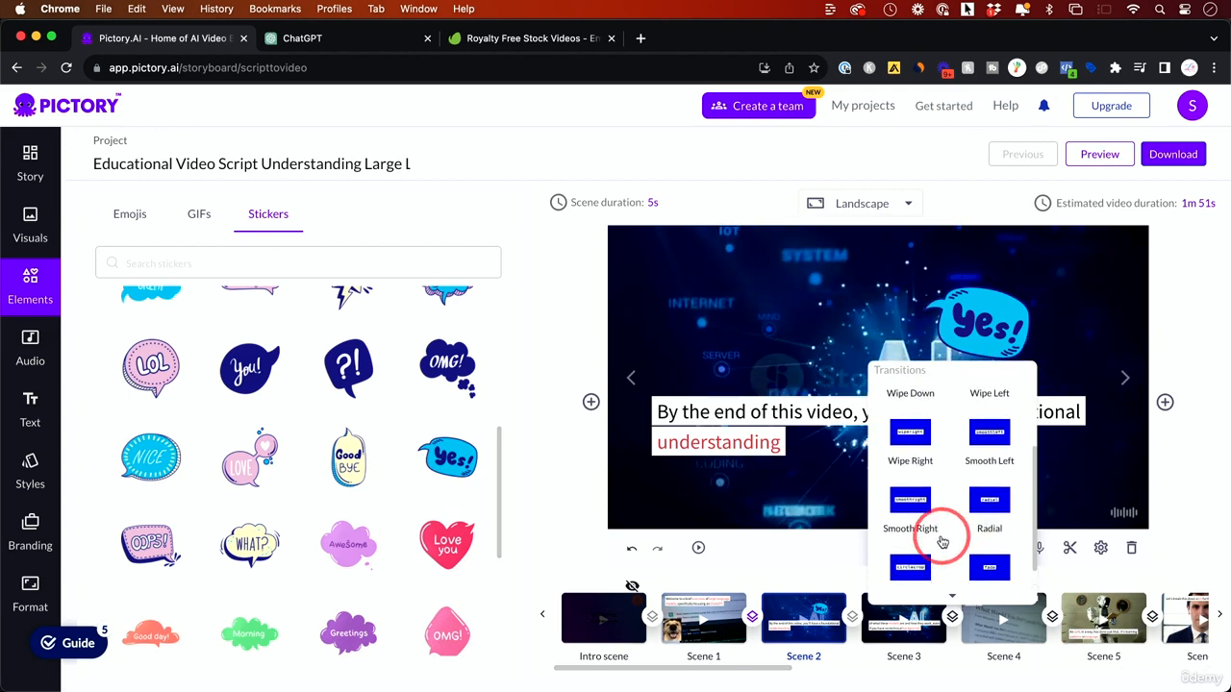
click(1010, 506)
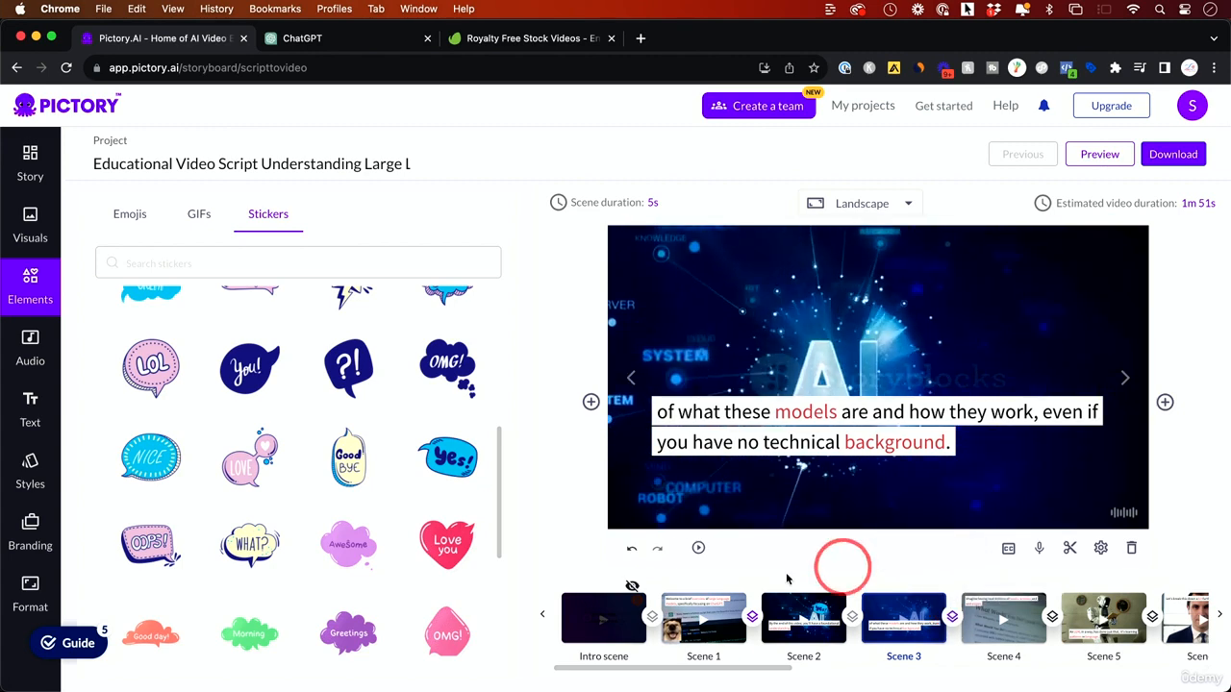
Step: Review the storyboard's scenes through to the outro and the transition options available between Scene 1 and Scene 2
scroll(1025, 616, right, 5)
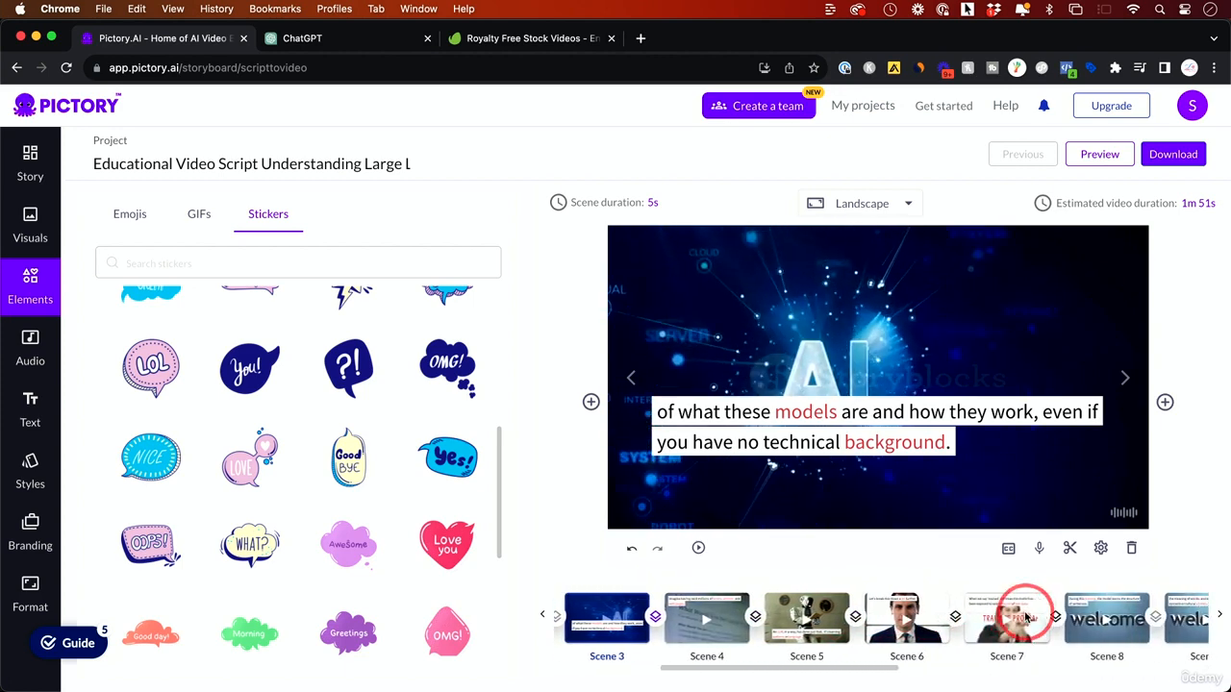
scroll(1027, 617, right, 10)
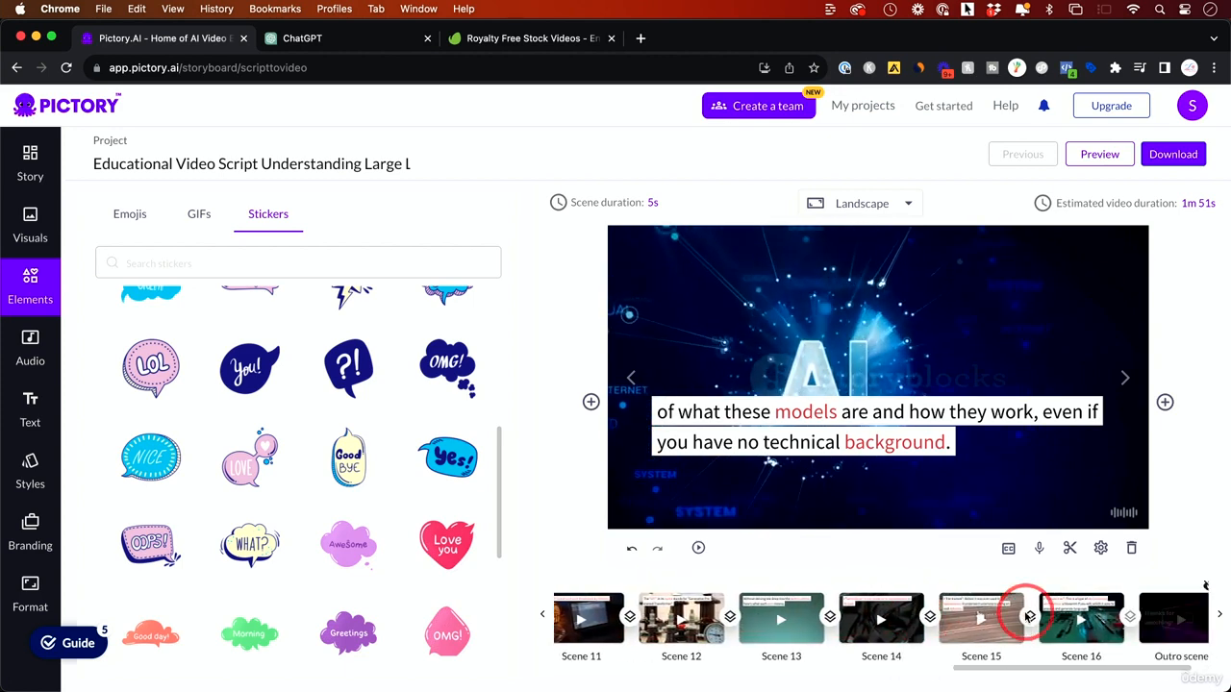
scroll(1029, 616, left, 15)
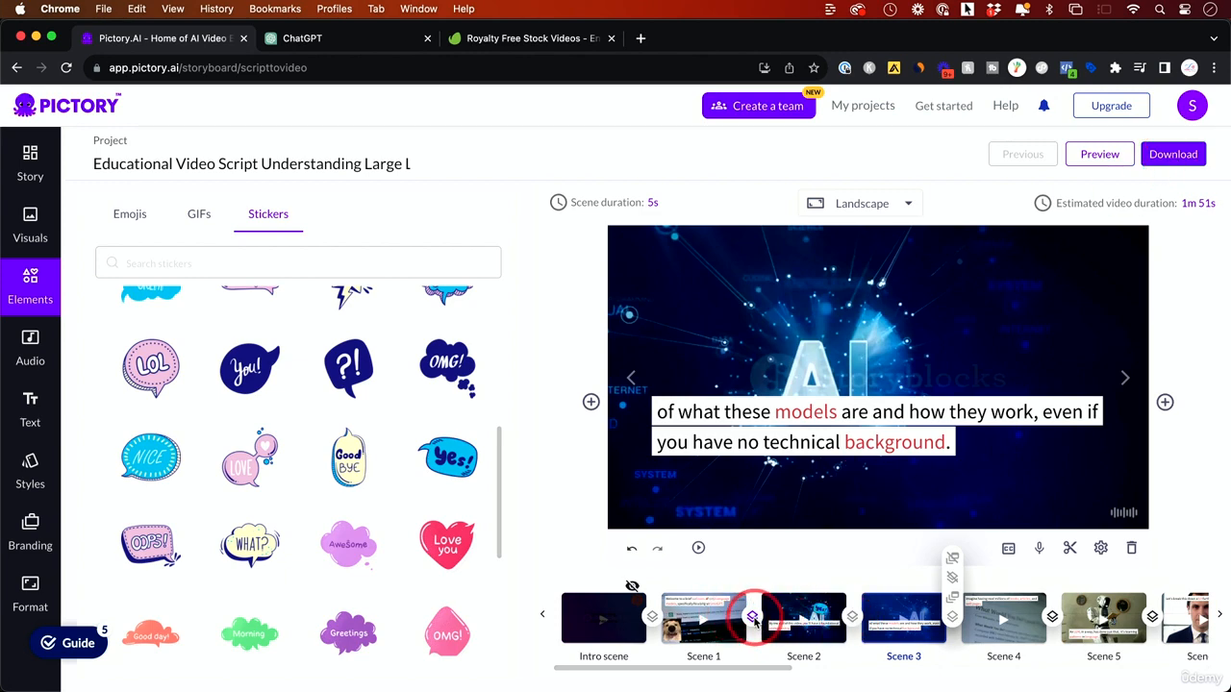
click(752, 619)
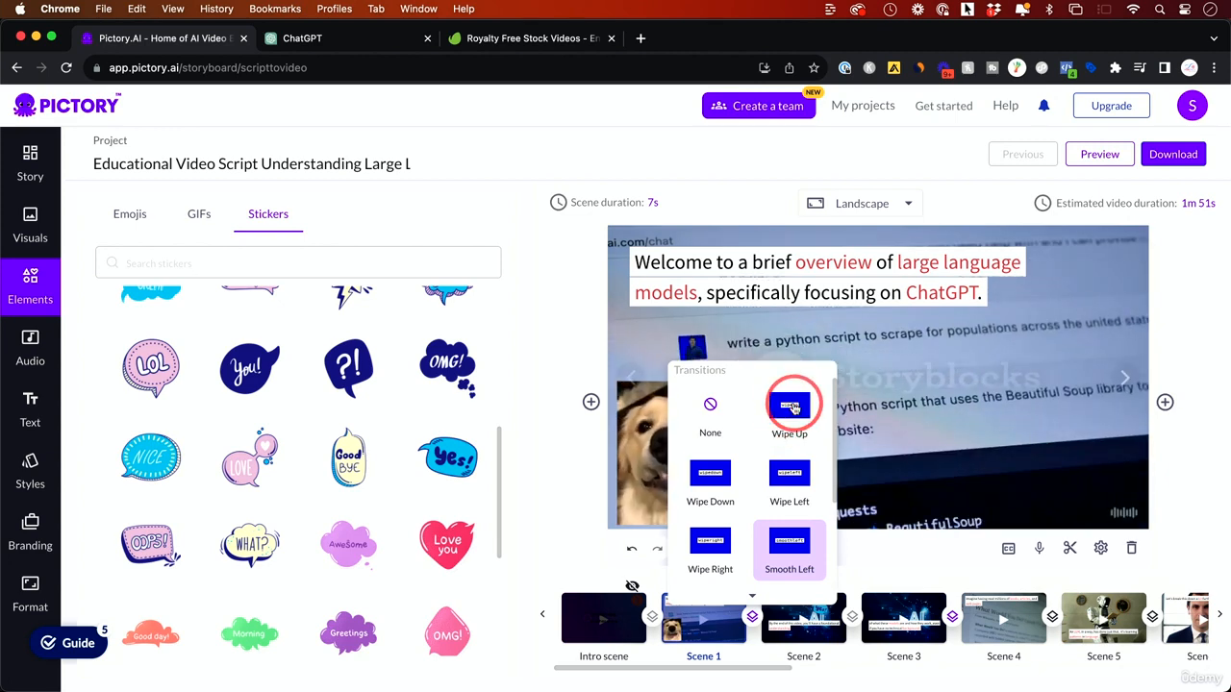
click(574, 511)
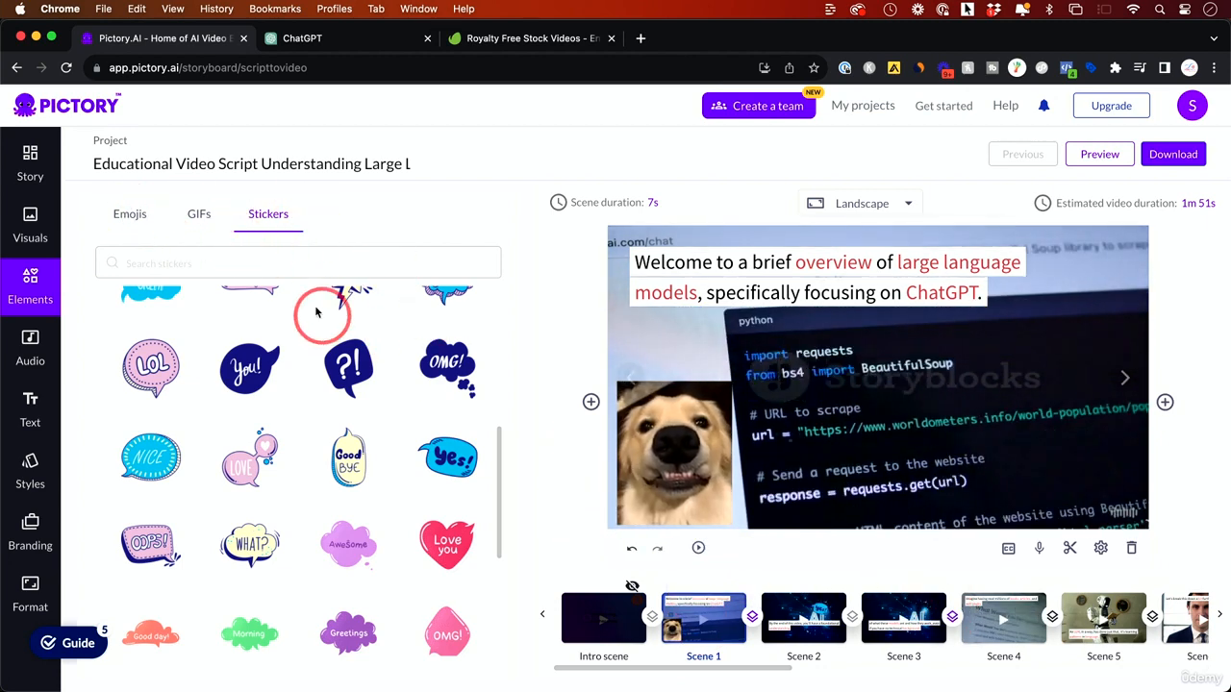
click(28, 285)
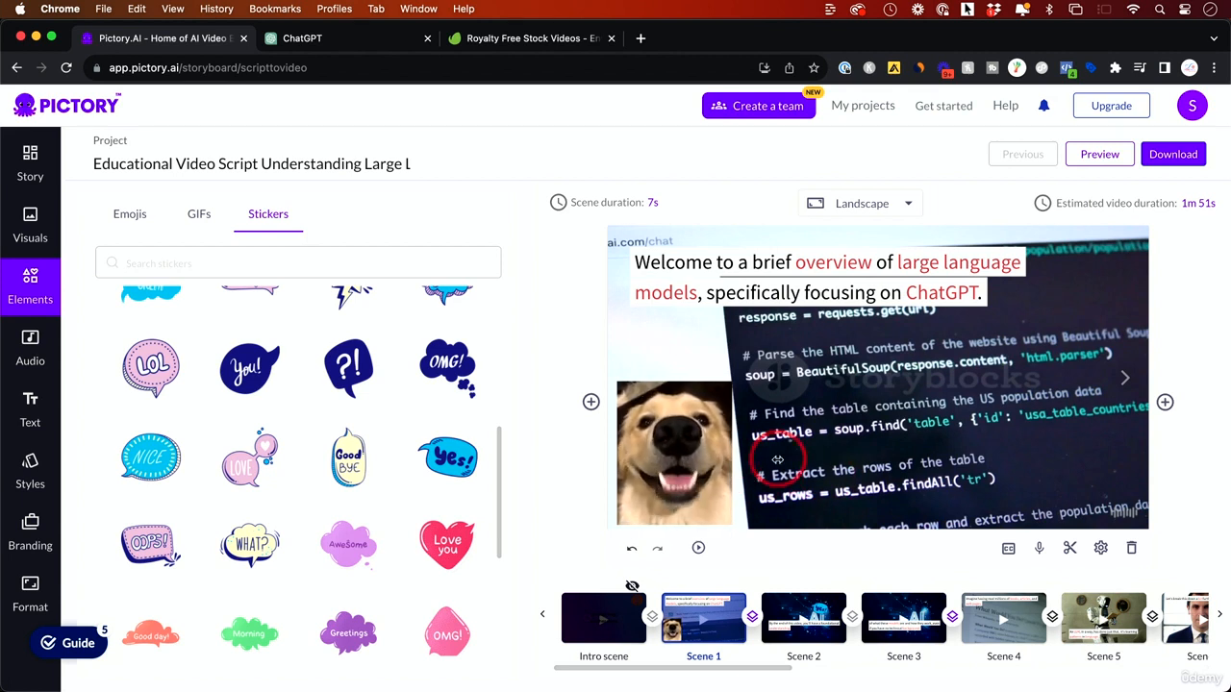
scroll(777, 459, down, 1)
scroll(1010, 605, right, 3)
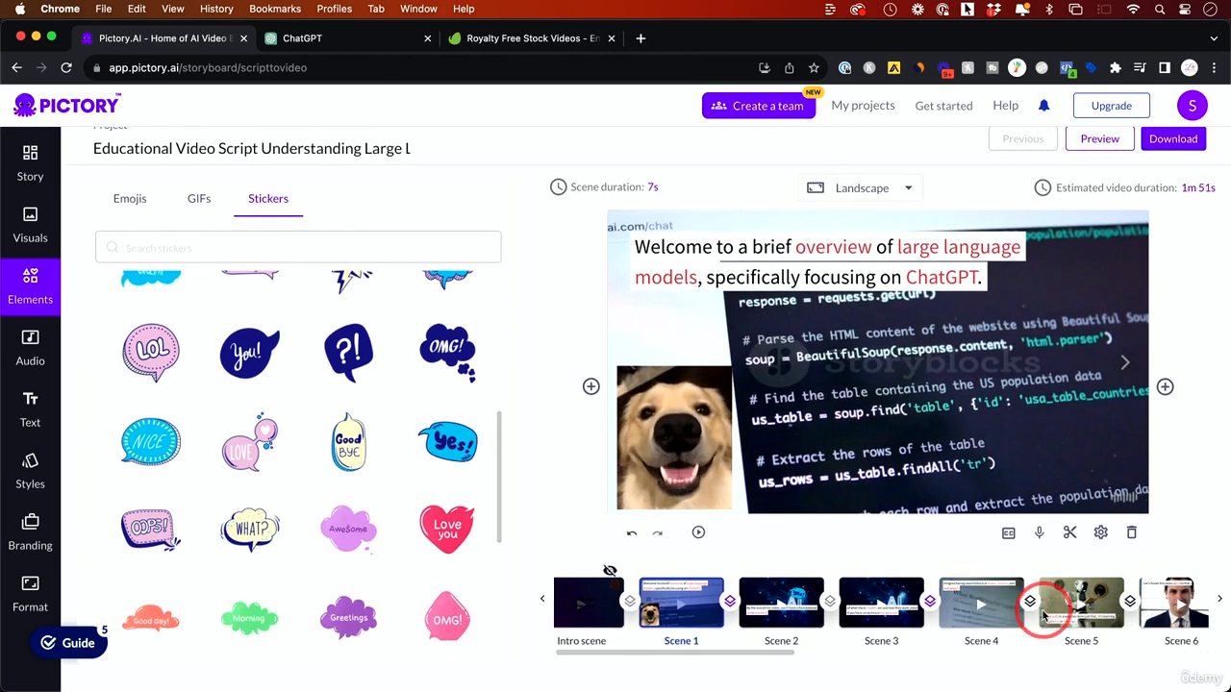